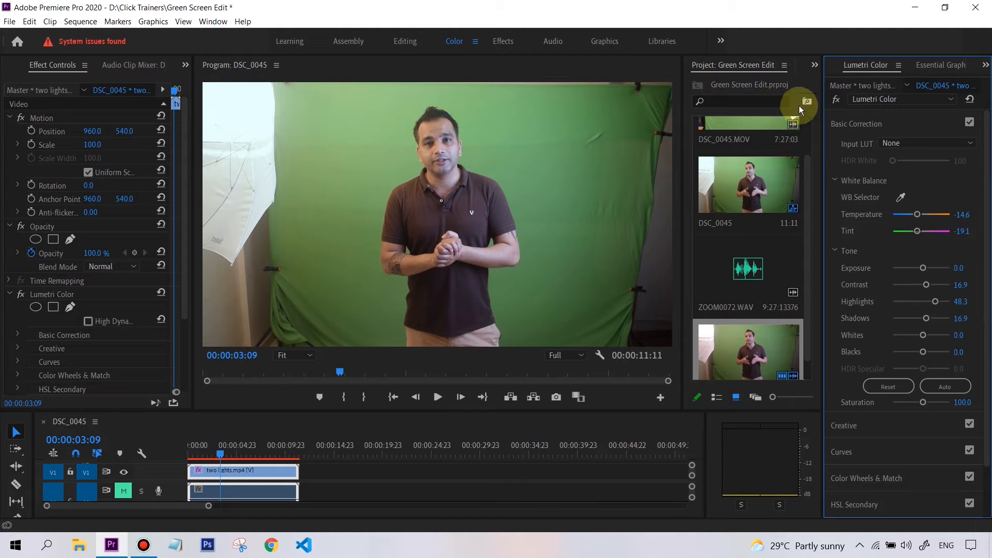
- Apply the Ultra Key effect from the Keying video effects to the two lights.mp4 clip in the timeline
click(815, 66)
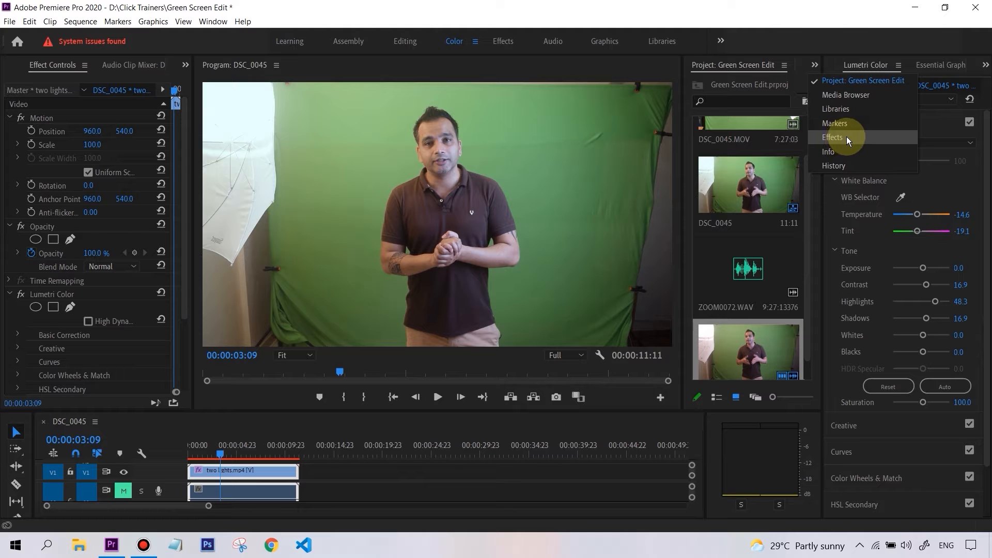
click(828, 137)
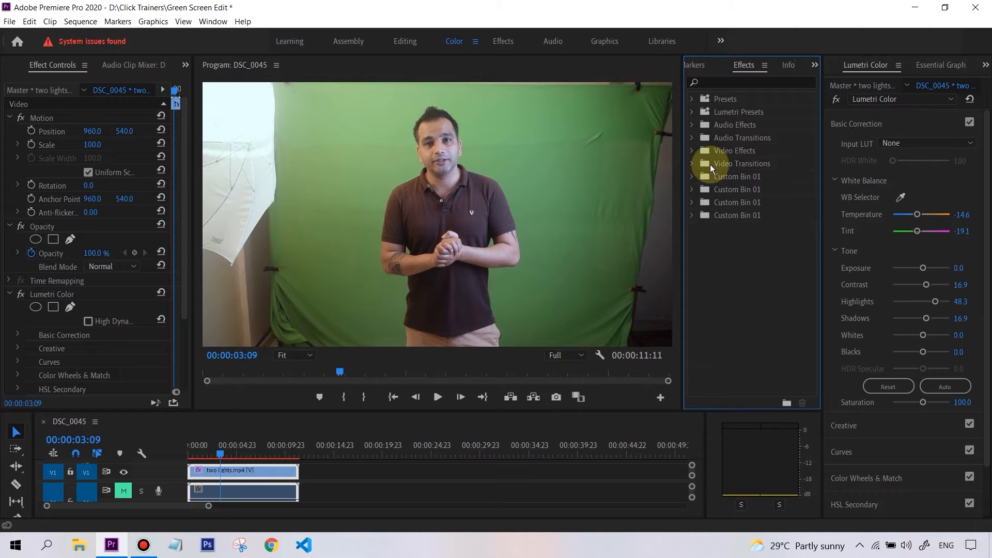
click(692, 151)
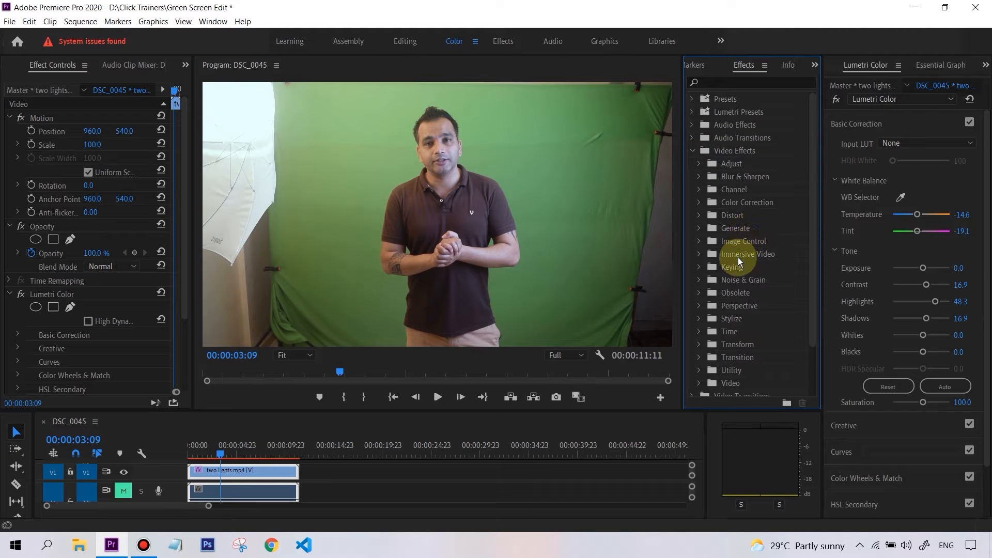
click(697, 267)
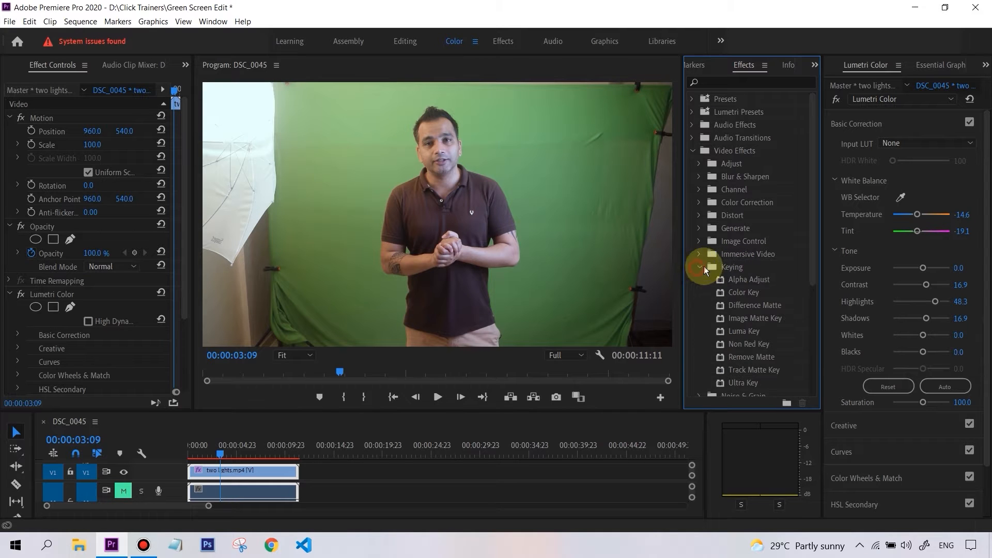
drag(816, 263, 811, 319)
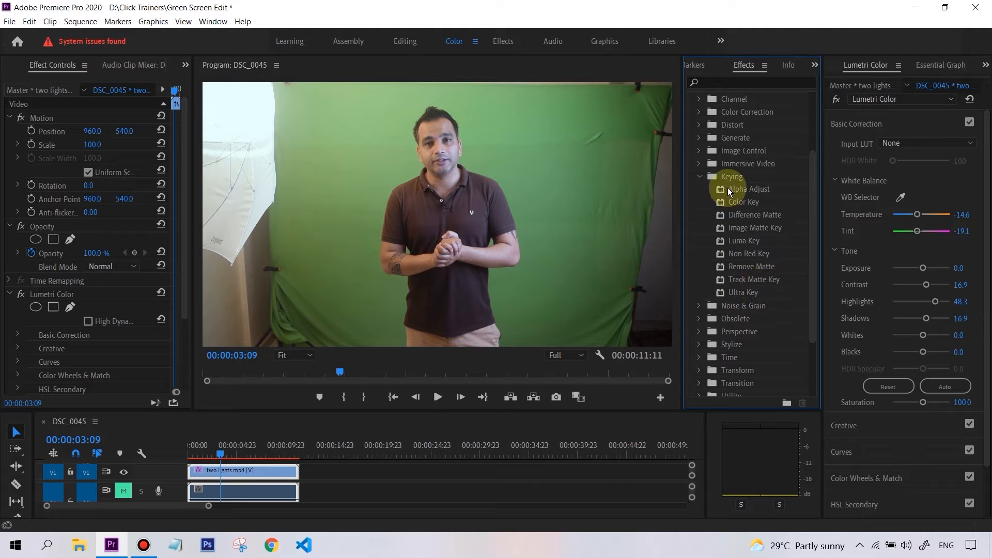
click(747, 292)
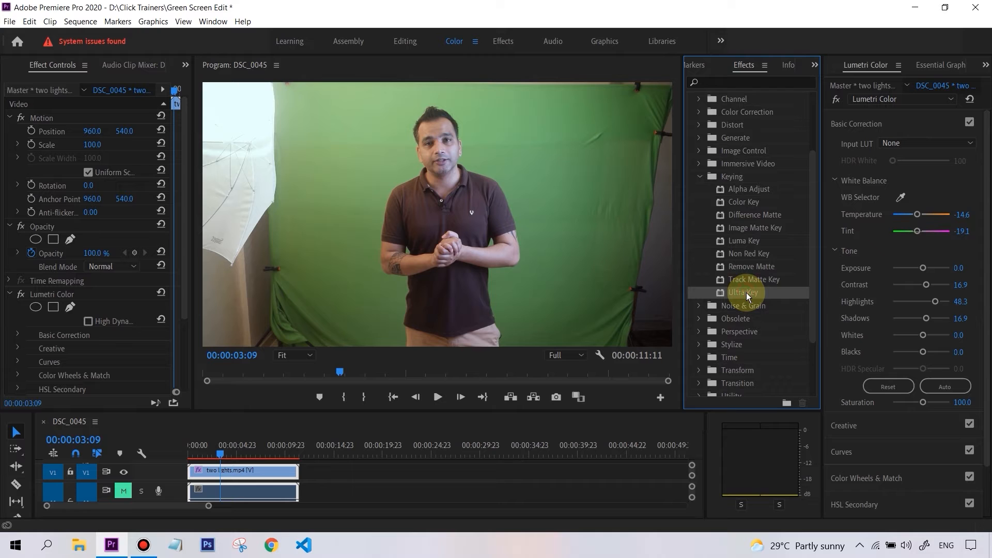
drag(746, 293, 266, 471)
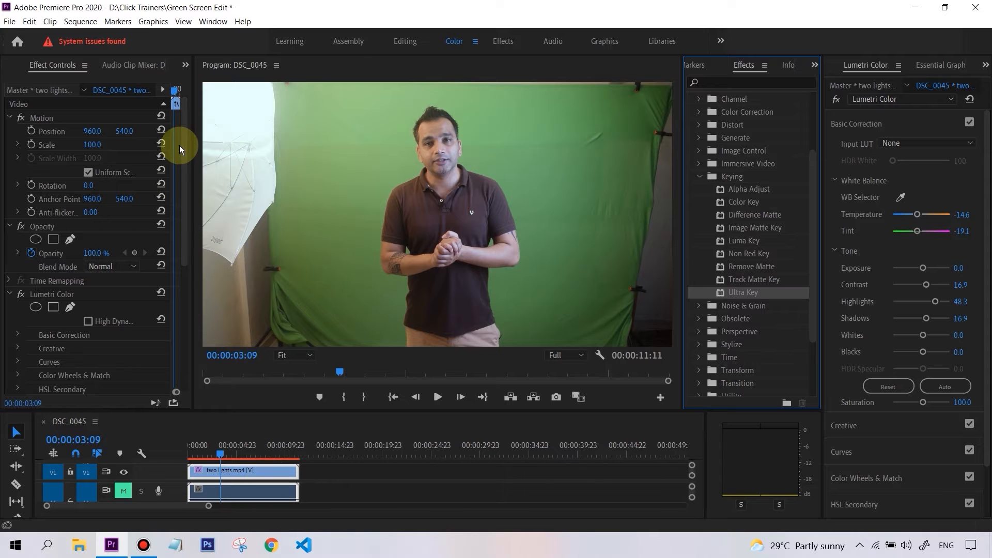
- Sample the Ultra Key key color from the green backdrop near the subject, on the side away from the umbrella
drag(181, 146, 184, 250)
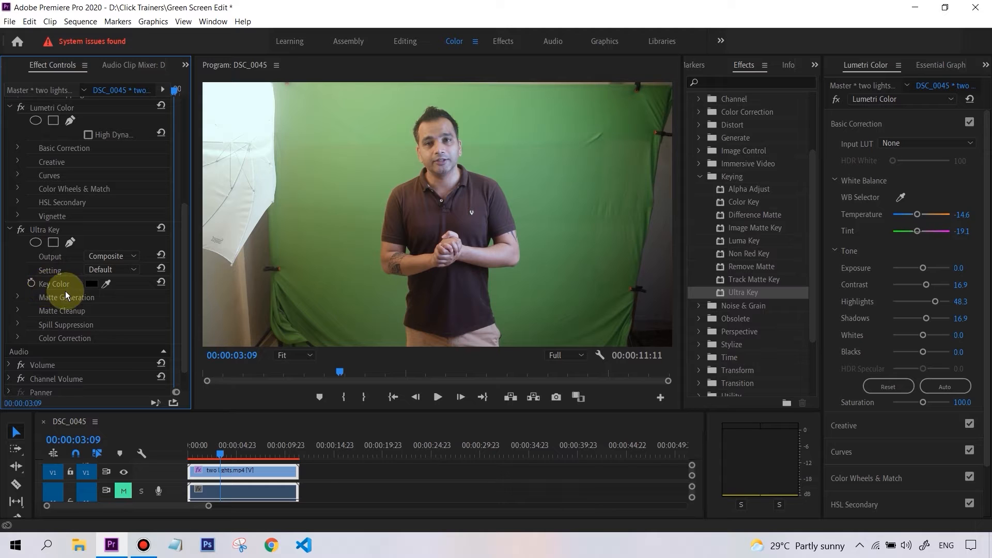
click(106, 284)
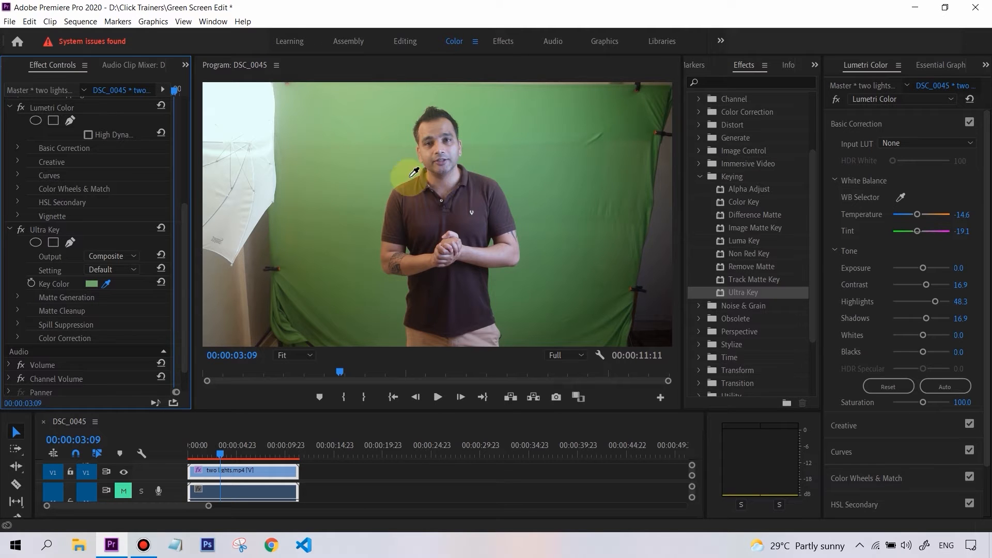
drag(480, 212, 492, 284)
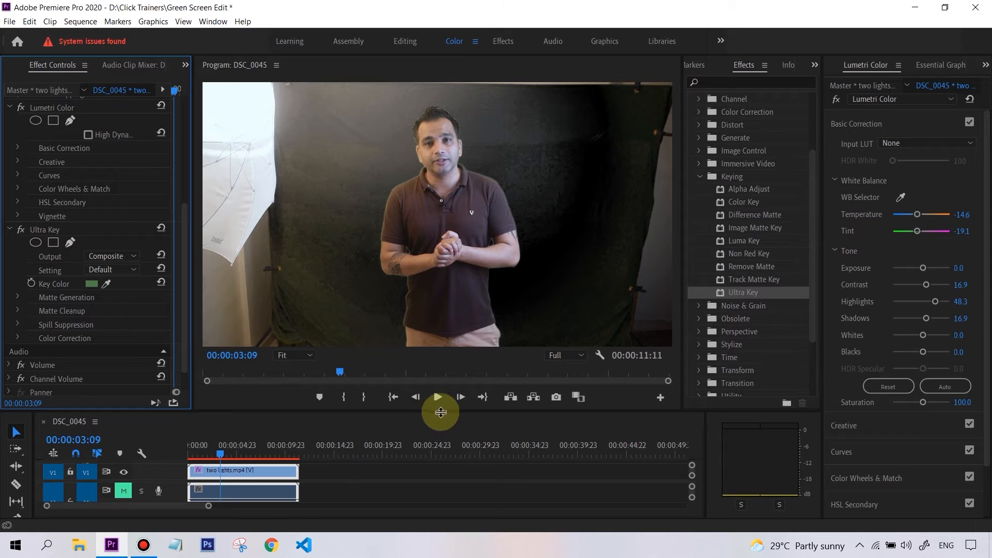
- Enlarge the timeline area and unlink the audio from the video of the two lights.mp4 clip
drag(440, 410, 458, 361)
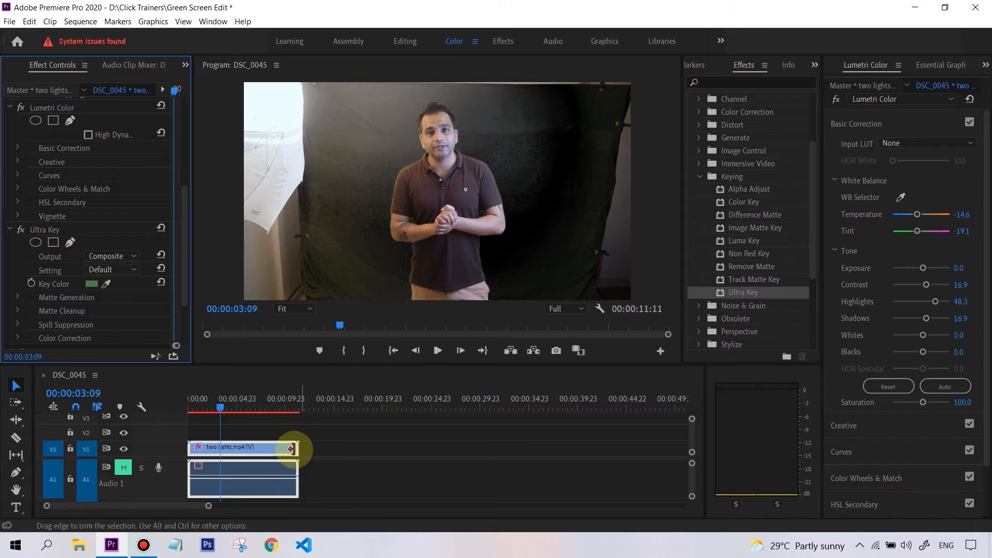
click(344, 454)
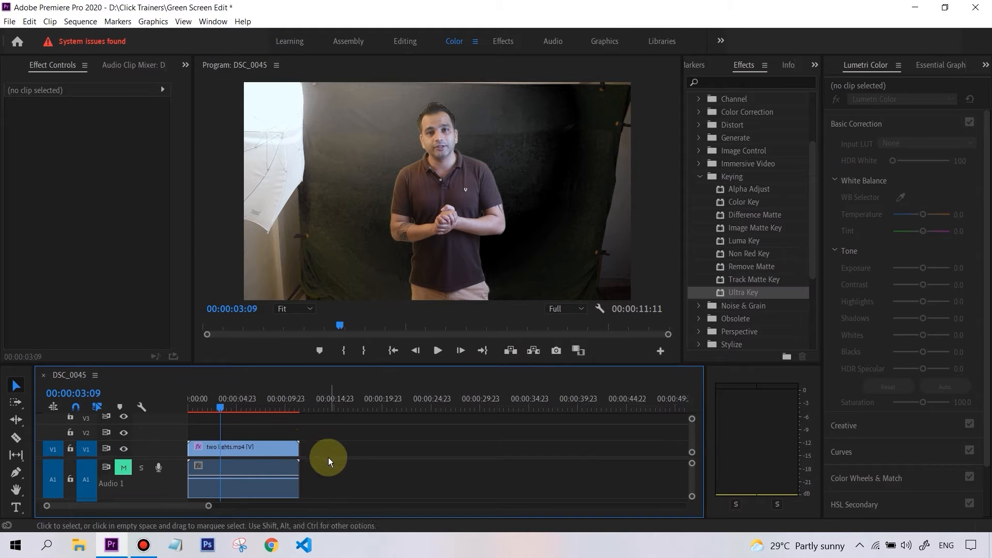
drag(275, 433, 283, 452)
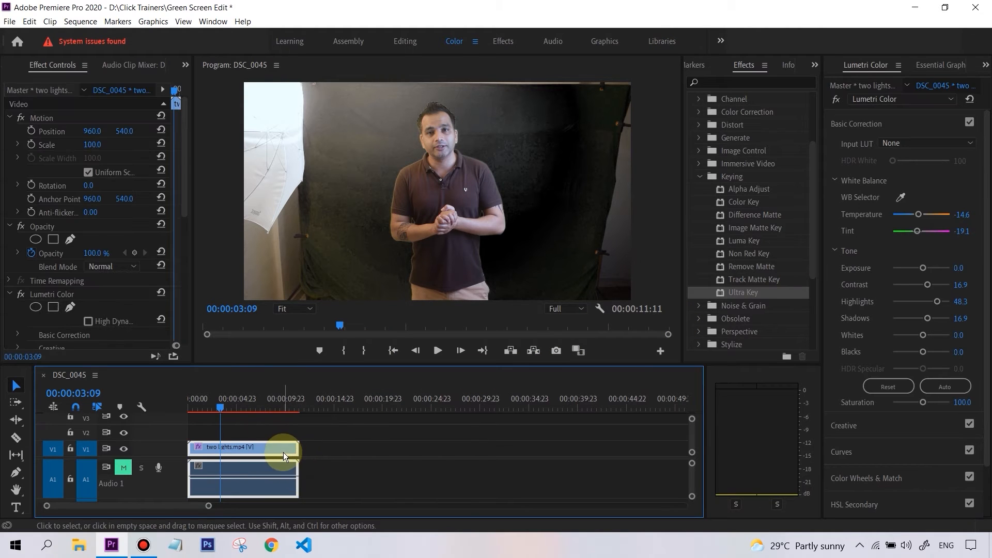
right_click(283, 451)
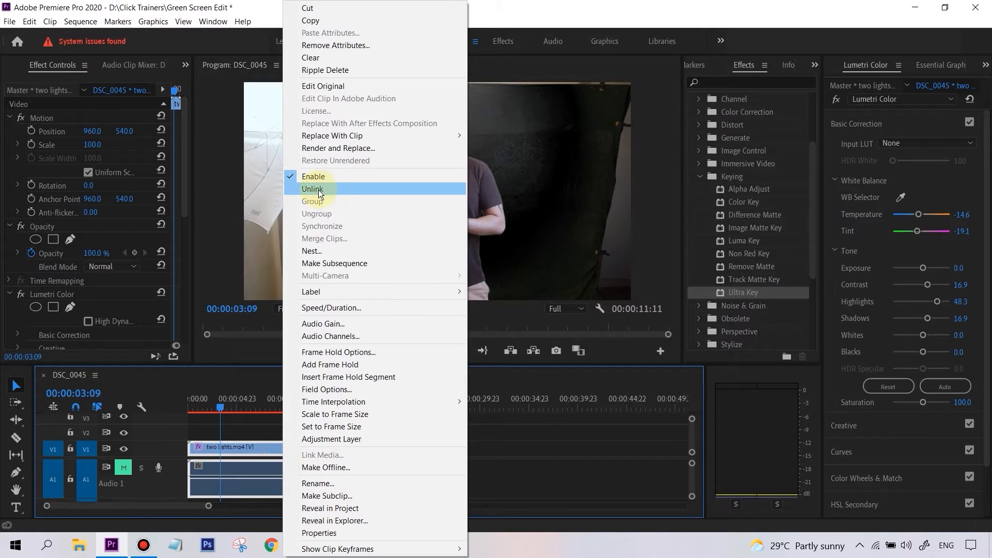
click(335, 190)
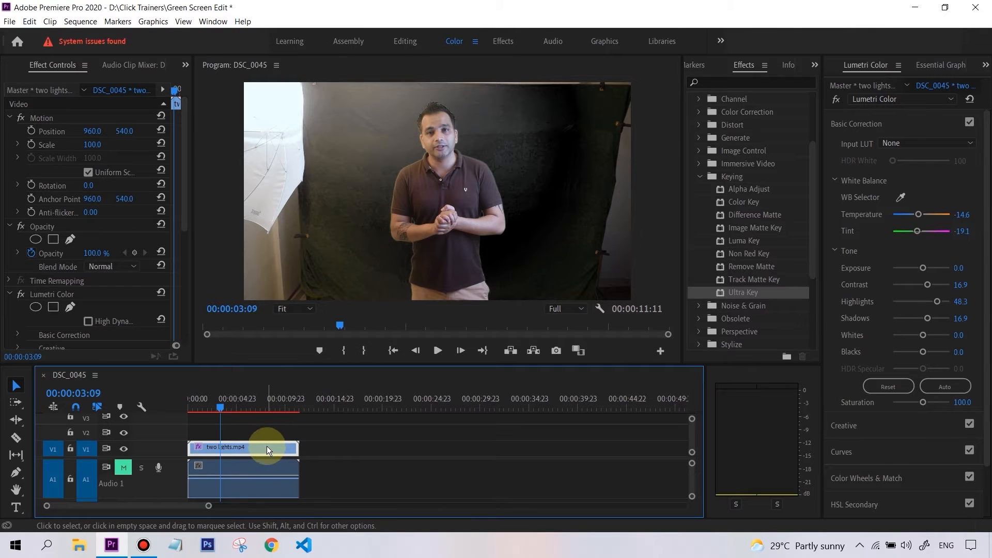
- Move the two lights.mp4 video clip up to track V2, keeping its start time and leaving V1 empty
click(342, 448)
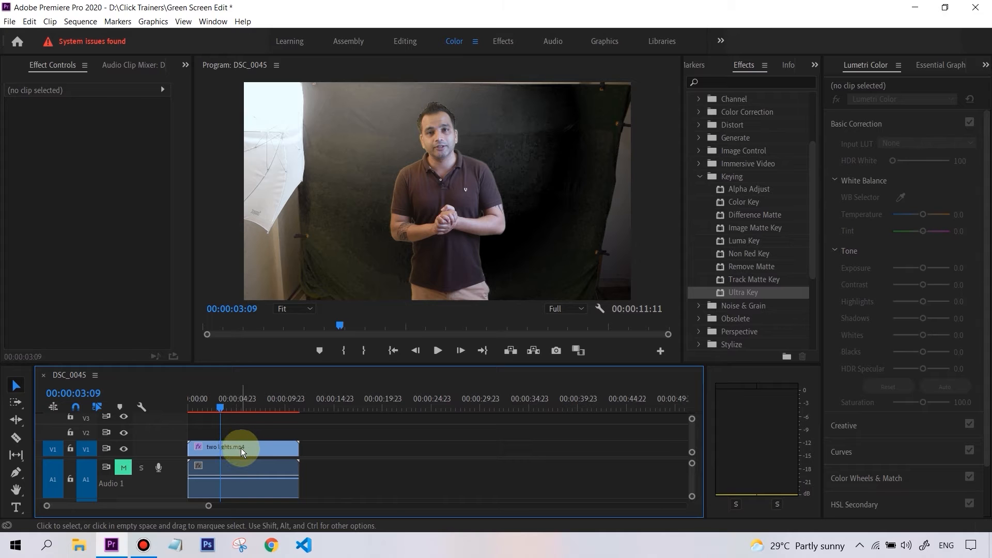
drag(241, 448, 240, 433)
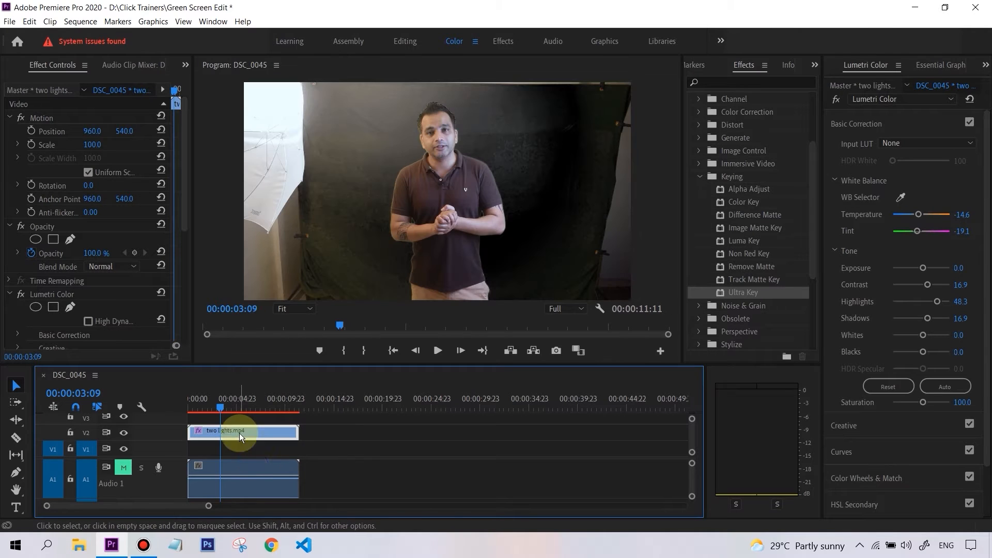
click(243, 448)
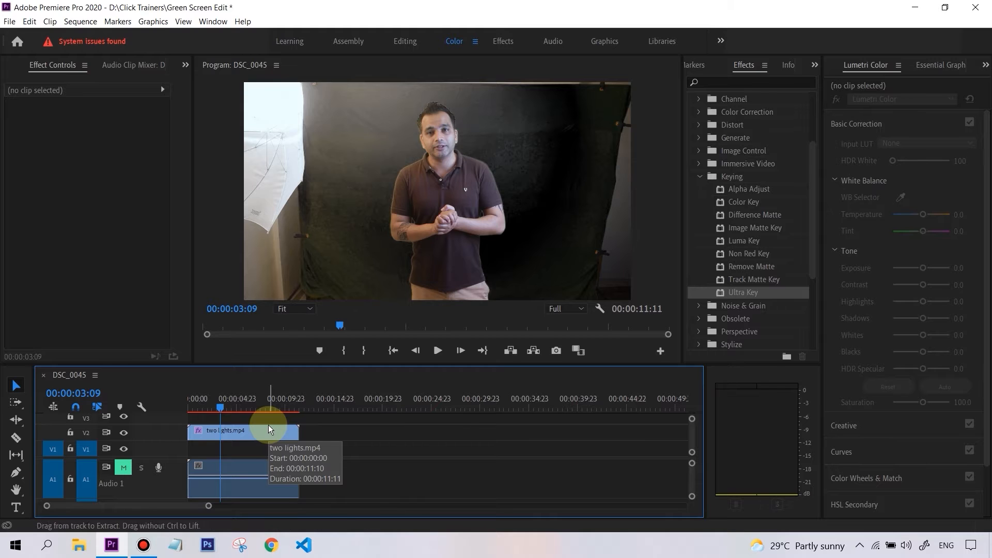
- Import the Yellow Background image and lay it on track V1 beneath two lights.mp4, extended to that clip's full length
key(ctrl+i)
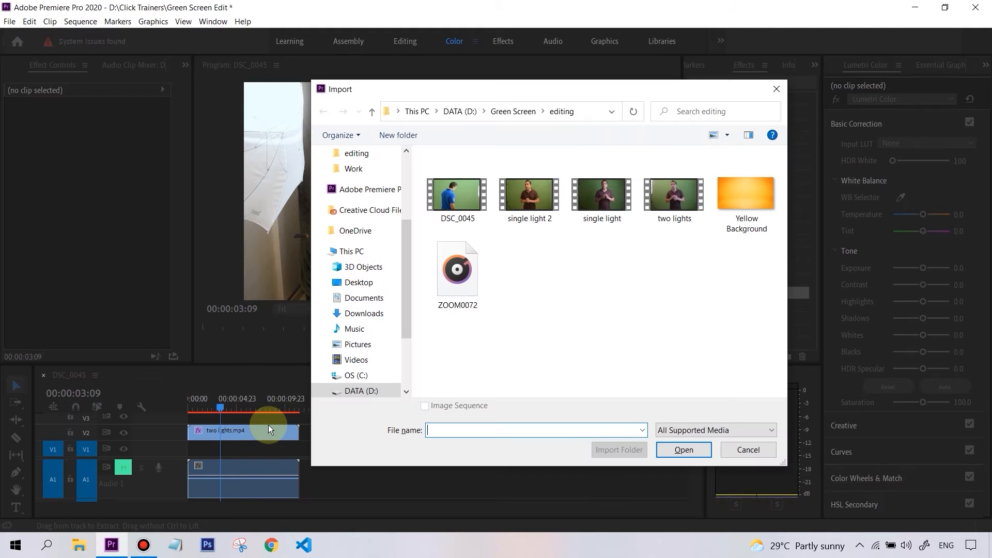
double_click(737, 194)
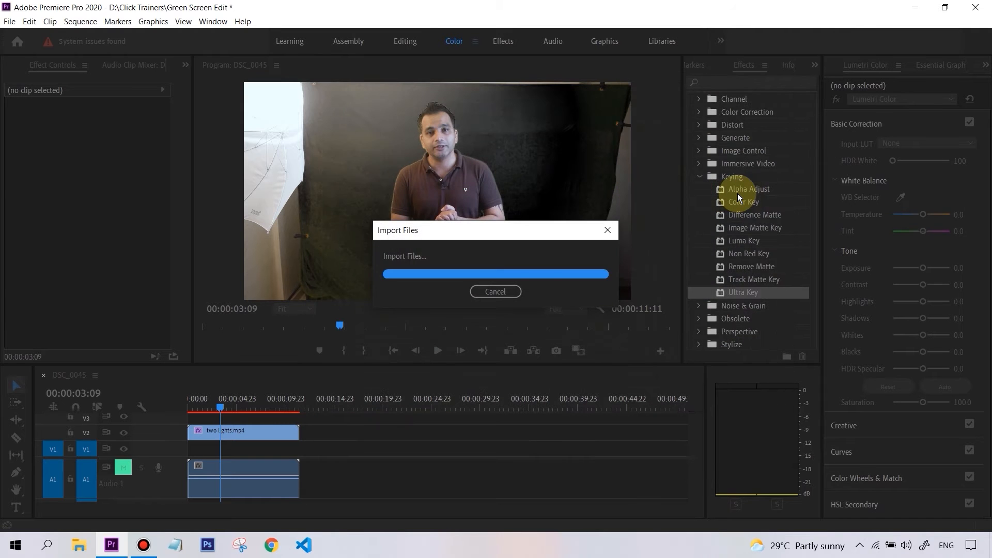
drag(743, 281, 192, 455)
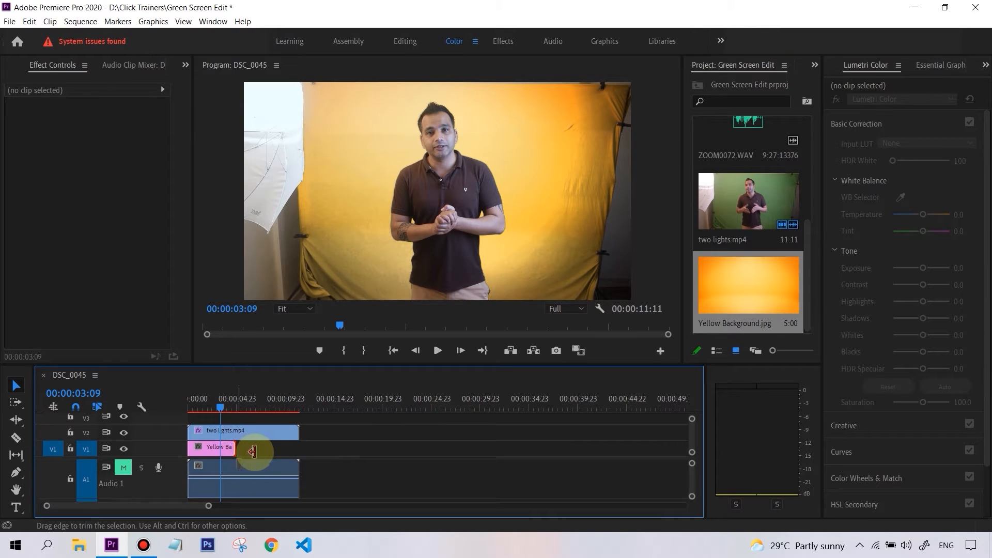
drag(252, 452, 299, 456)
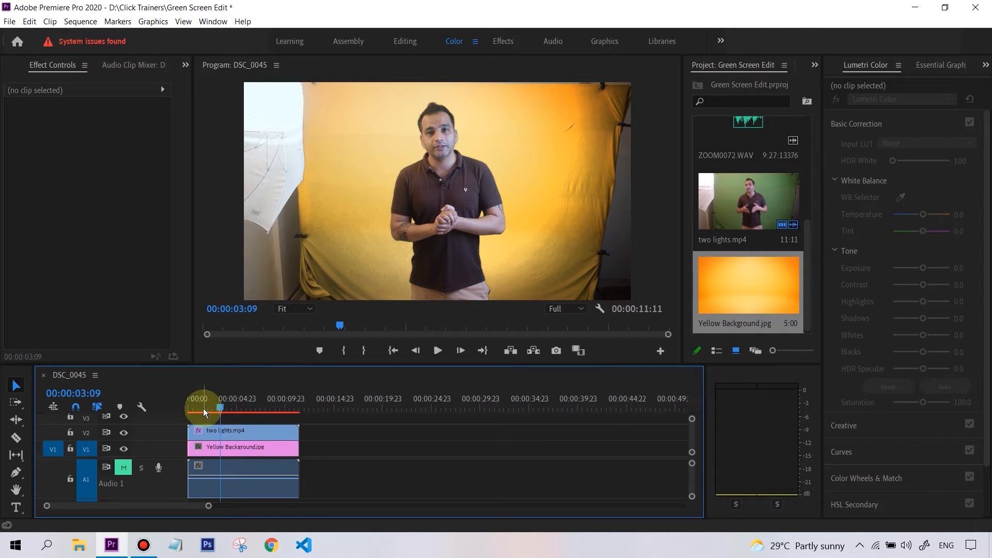
- Compare the yellow background alone with the keyed composite by hiding and showing track V2
click(124, 433)
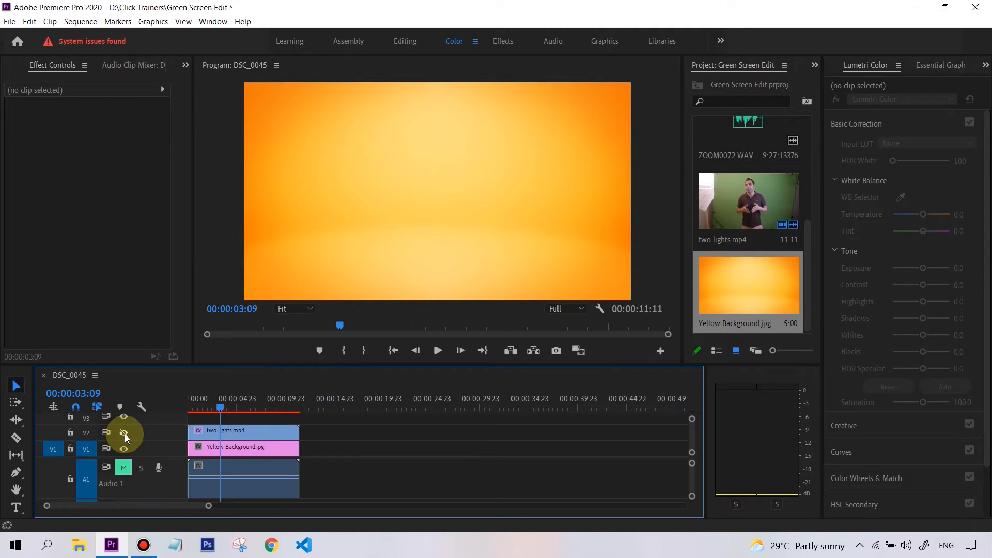
click(124, 433)
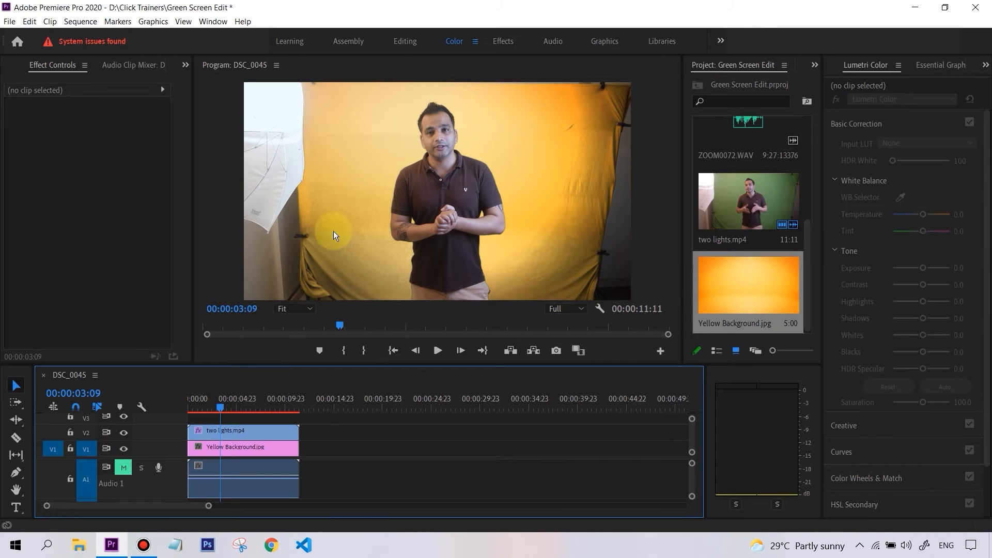
click(125, 433)
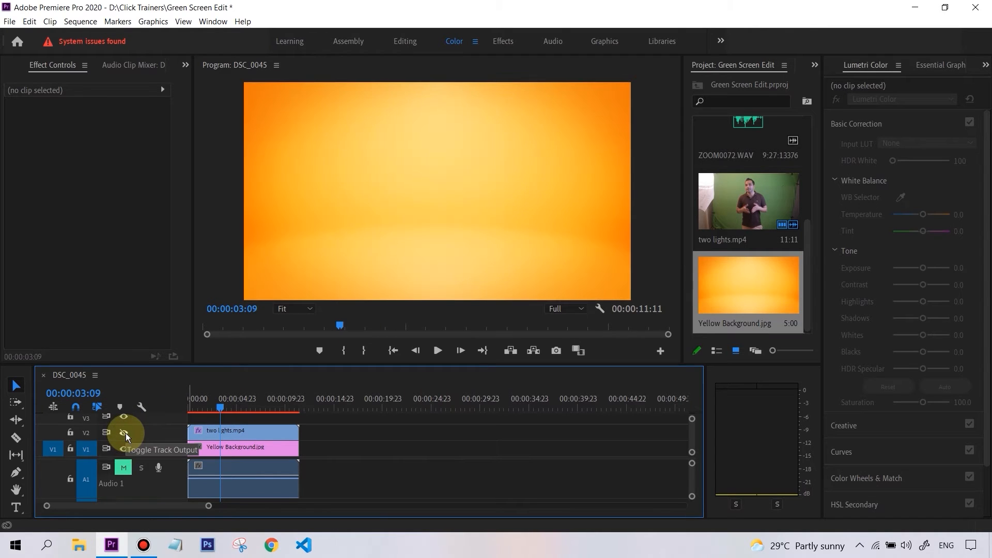
click(124, 433)
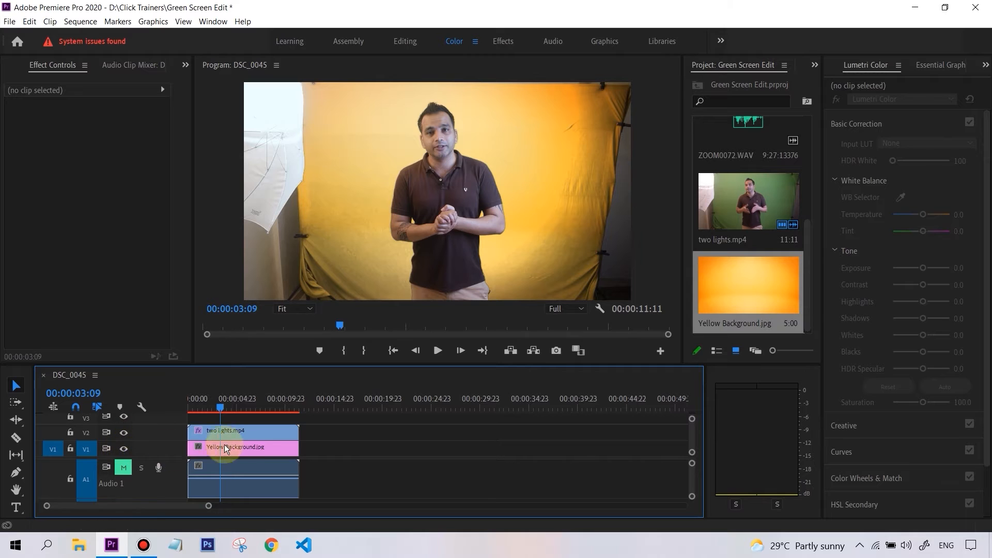
- Hide track V1 so the keyed clip is shown without the yellow background
click(123, 449)
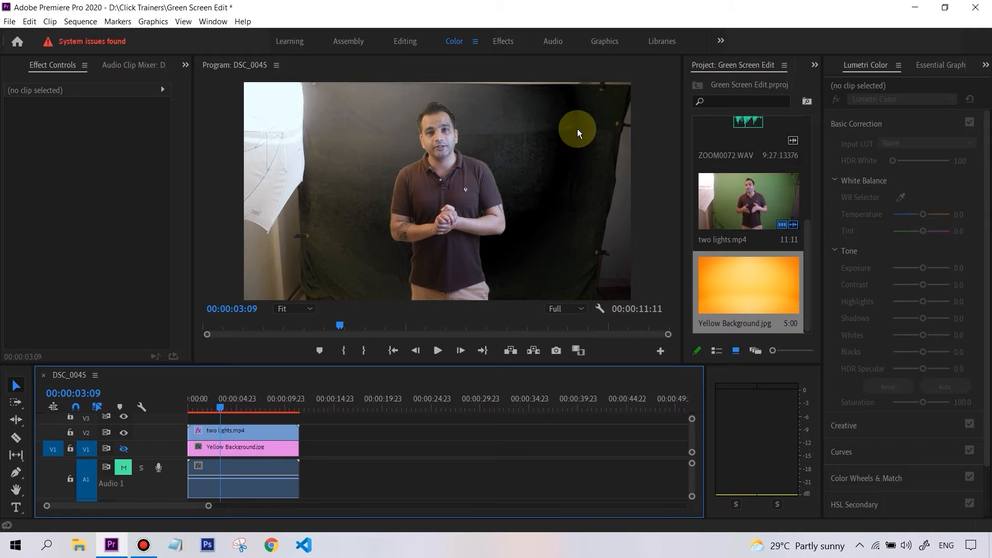
click(124, 449)
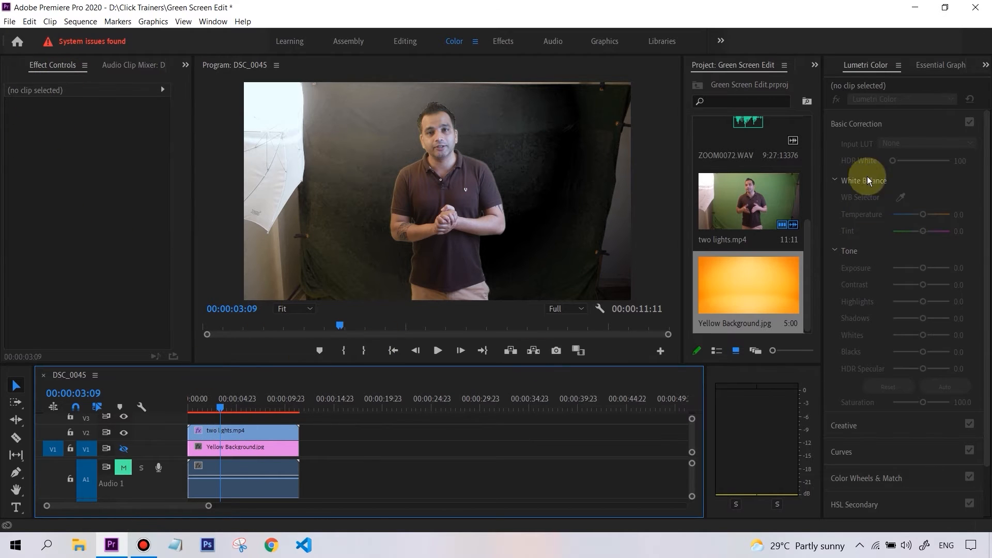
- Resample the two lights.mp4 clip's Ultra Key color at several backdrop spots, ending on the green beside the subject's forearm on the umbrella side
click(250, 437)
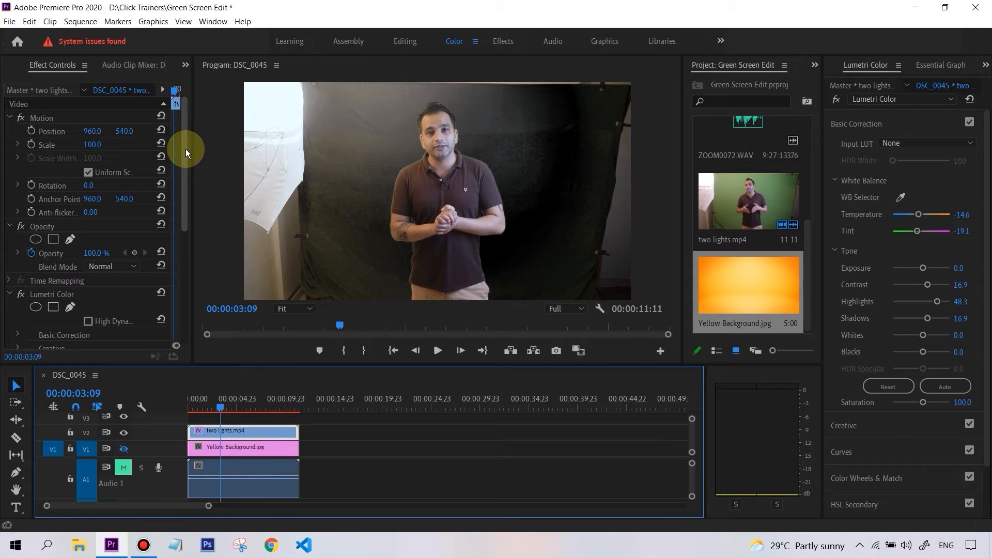
drag(181, 154, 184, 261)
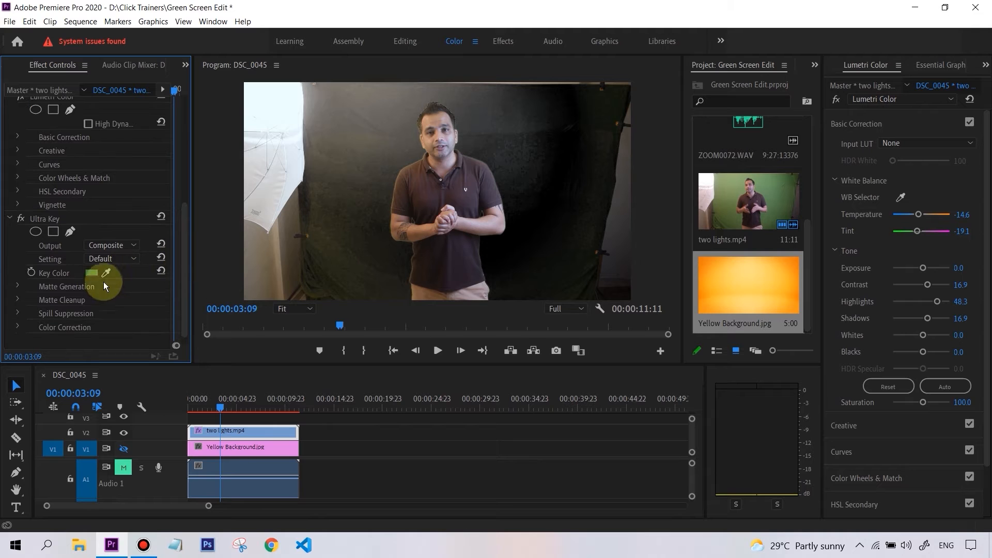
click(106, 273)
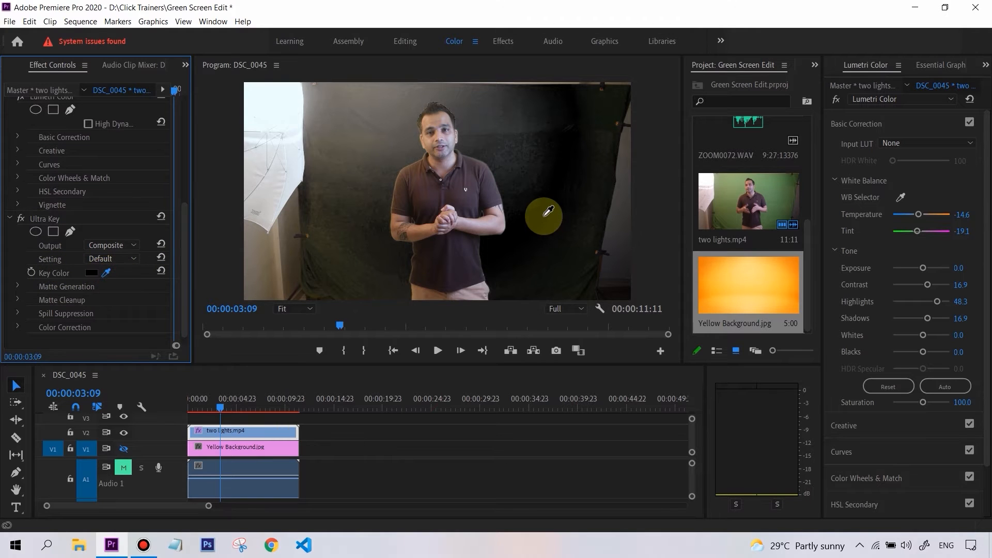
click(544, 216)
click(105, 273)
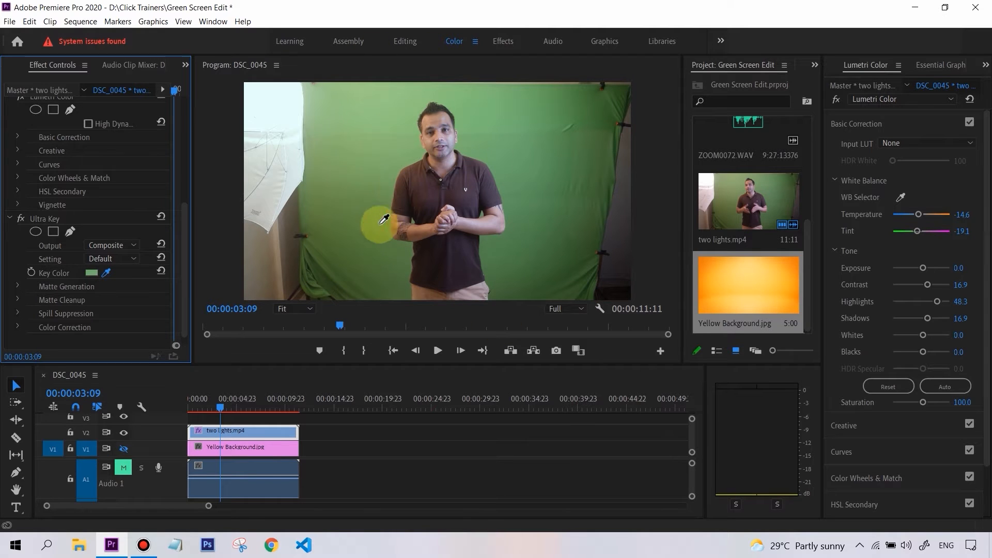
click(466, 150)
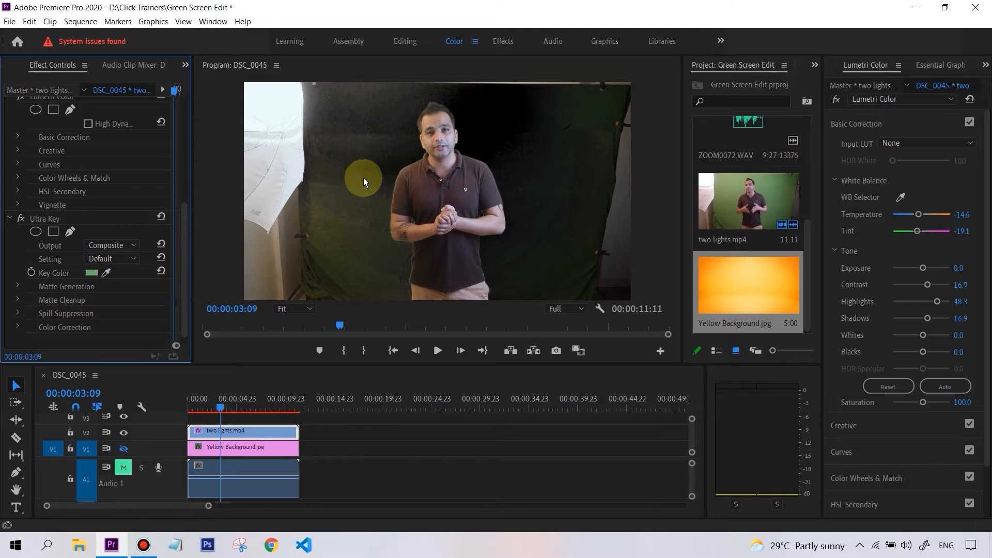
click(105, 273)
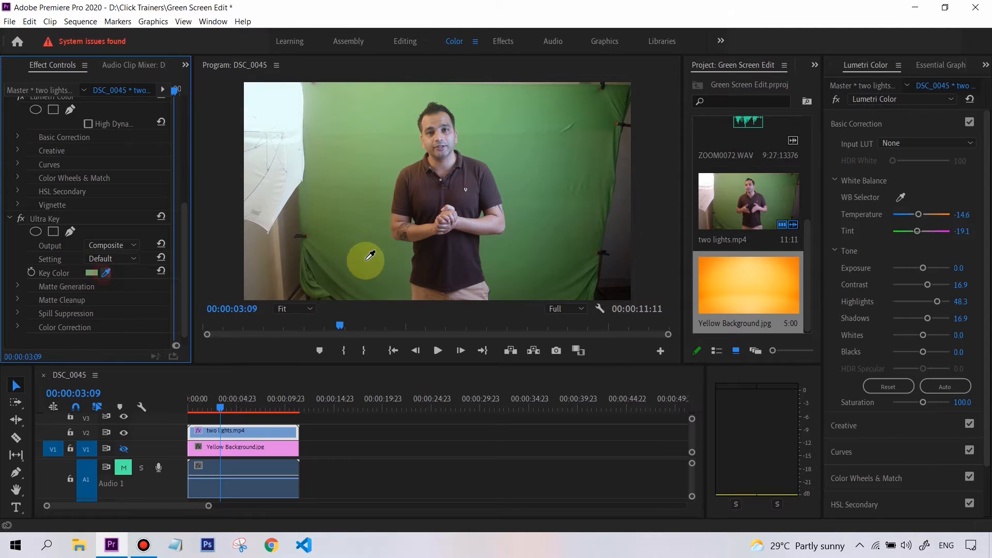
click(386, 222)
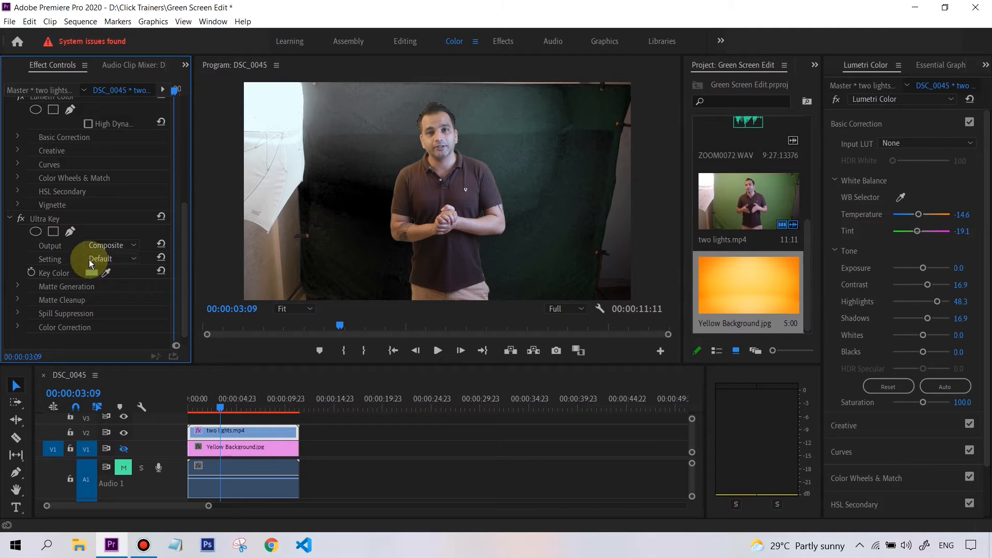
- Set Ultra Key's Setting to Aggressive and resample its Key Color around the backdrop, ending on the green gap between the umbrella-side arm and torso
click(112, 259)
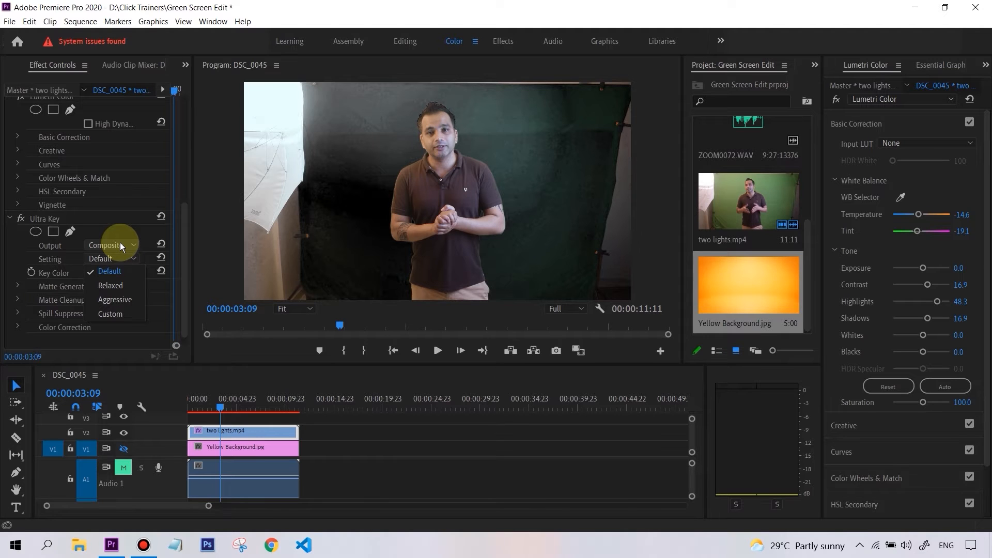
click(107, 299)
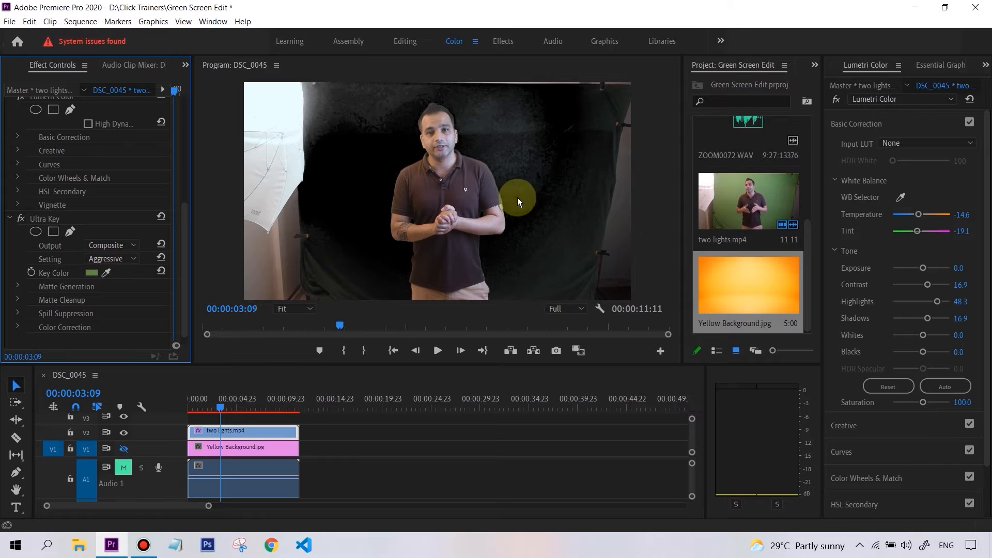
click(106, 274)
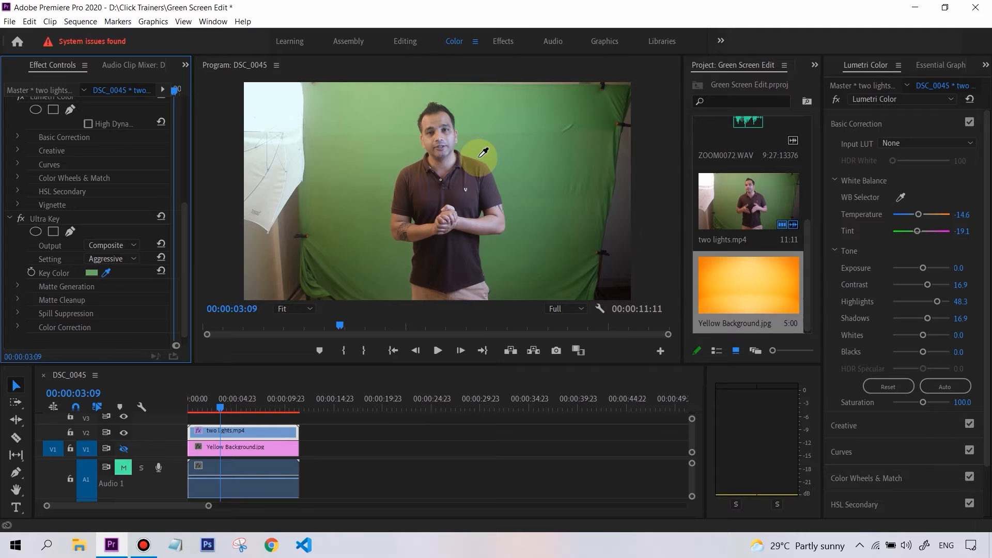
click(474, 156)
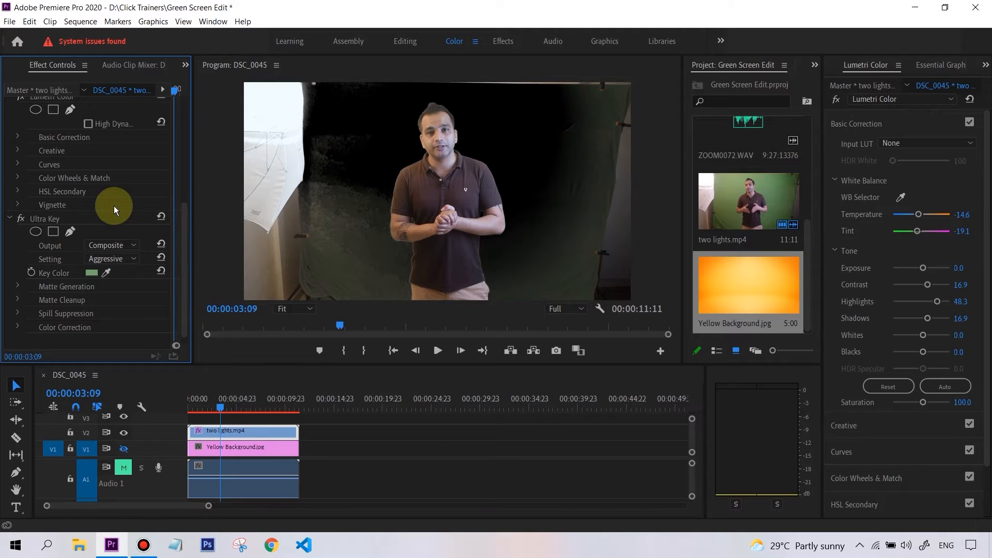
drag(110, 274, 484, 265)
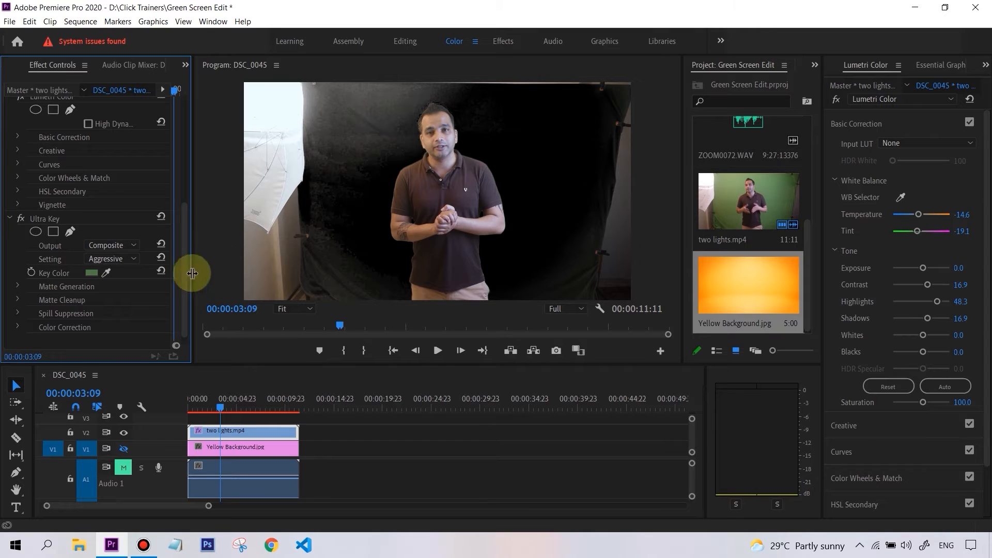
drag(105, 272, 387, 185)
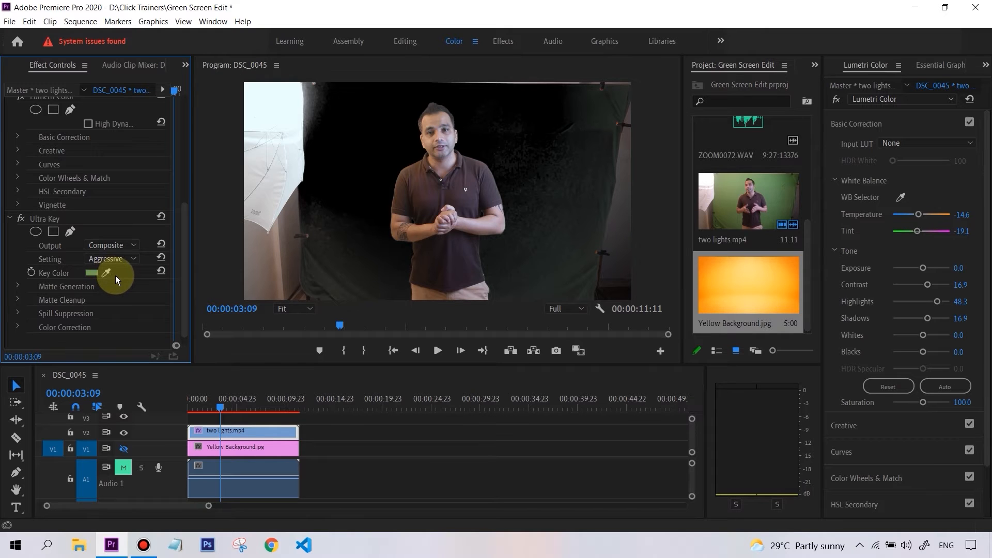
drag(107, 273, 385, 207)
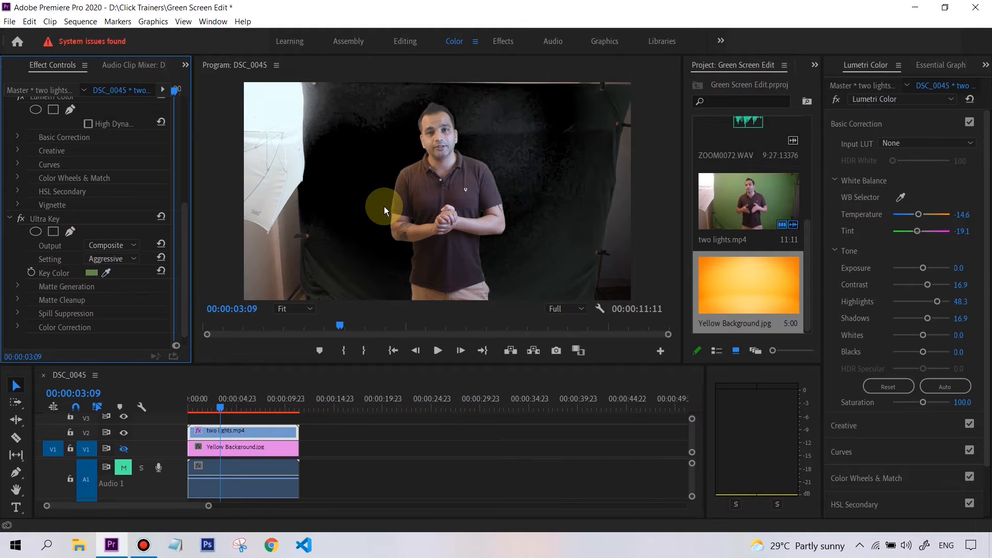
click(106, 273)
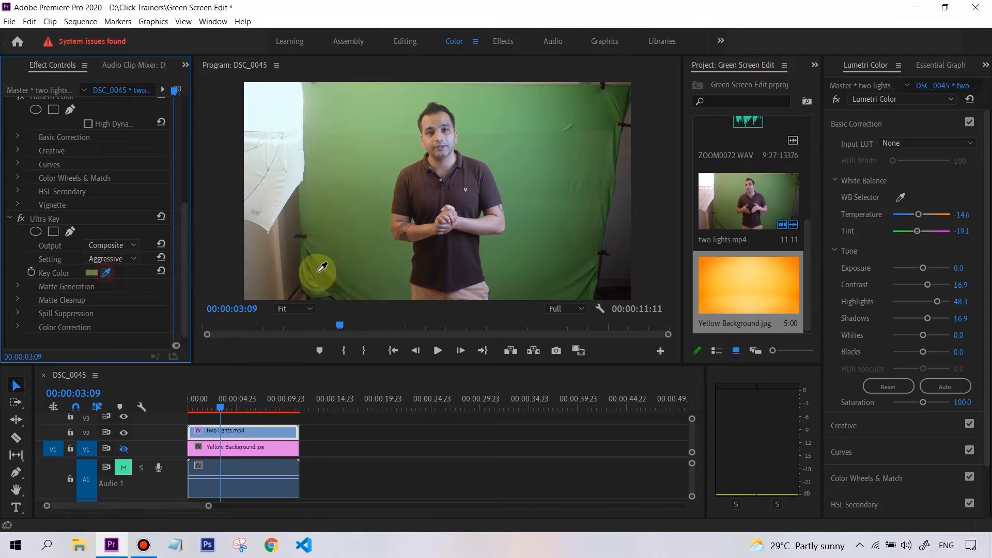
click(404, 274)
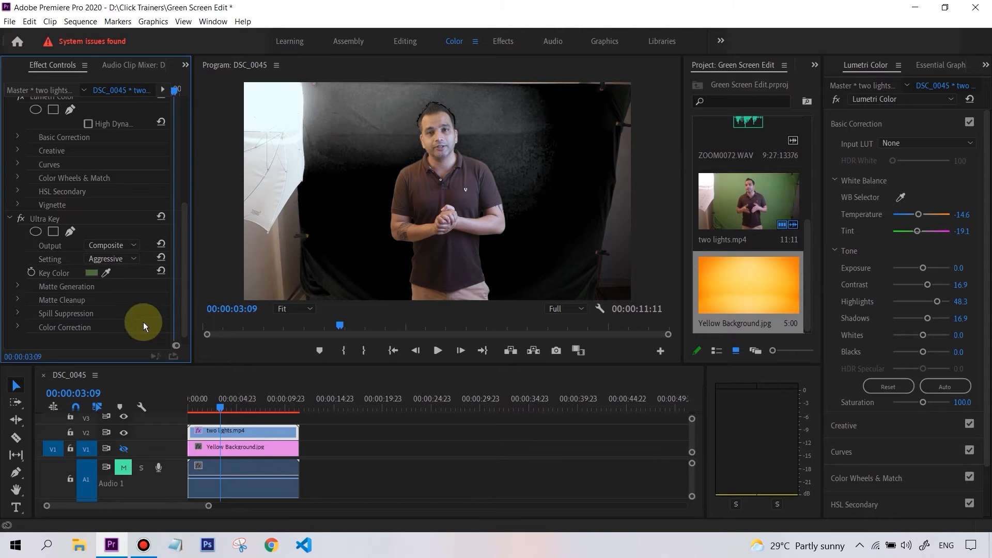
click(106, 273)
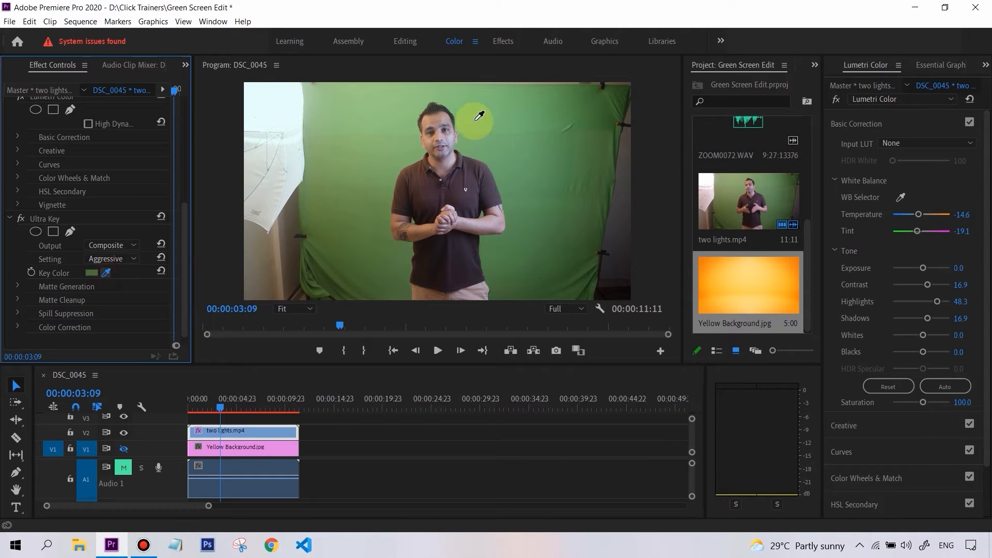
click(413, 222)
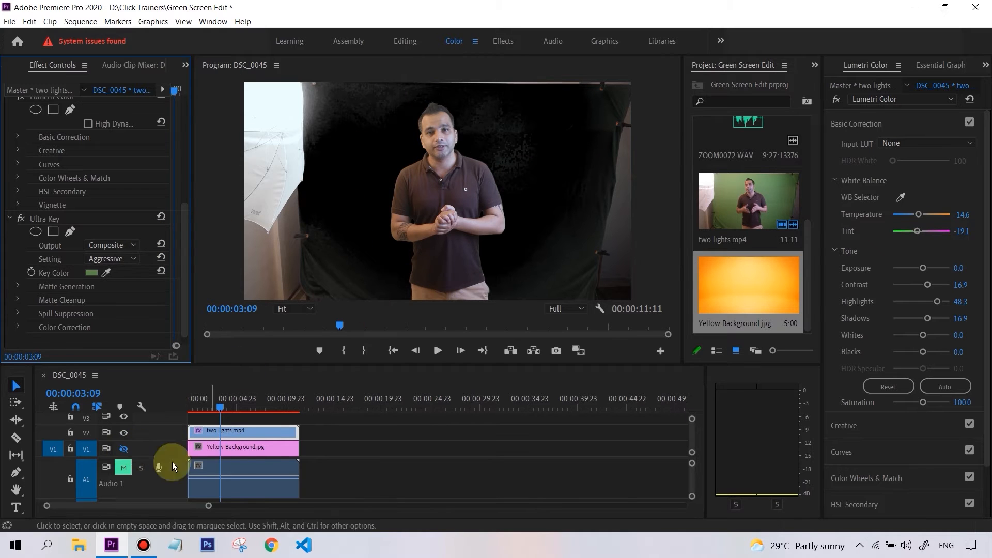
- Preview the key over the yellow background by showing track V1, and hide the track again
click(124, 449)
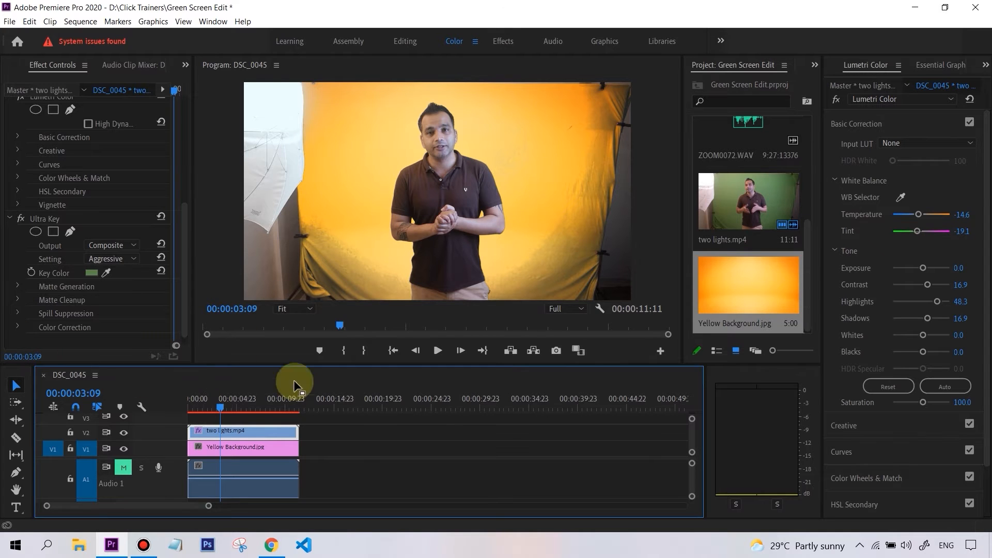
click(123, 448)
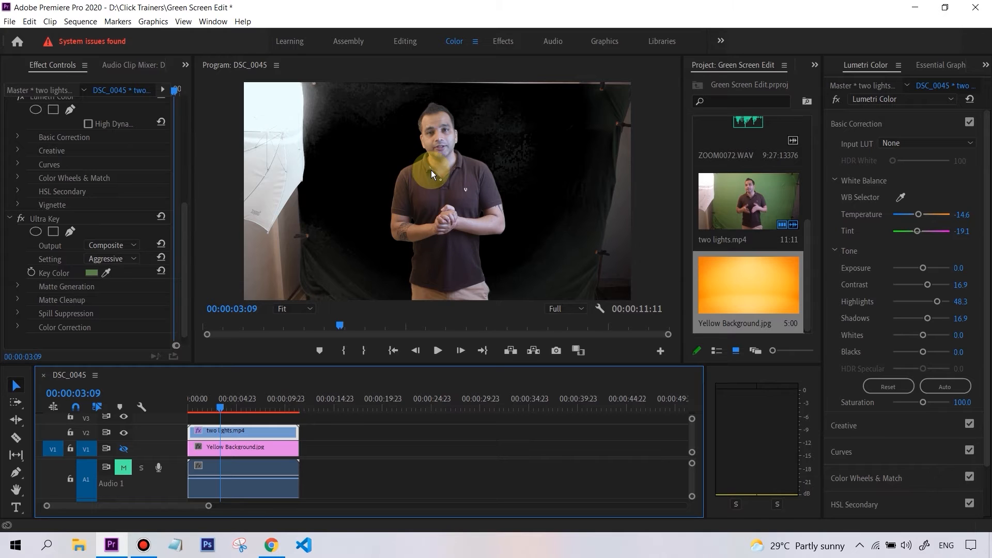
- Inspect the matte with Ultra Key's Output set to Alpha Channel, and return the Output to Composite
click(119, 246)
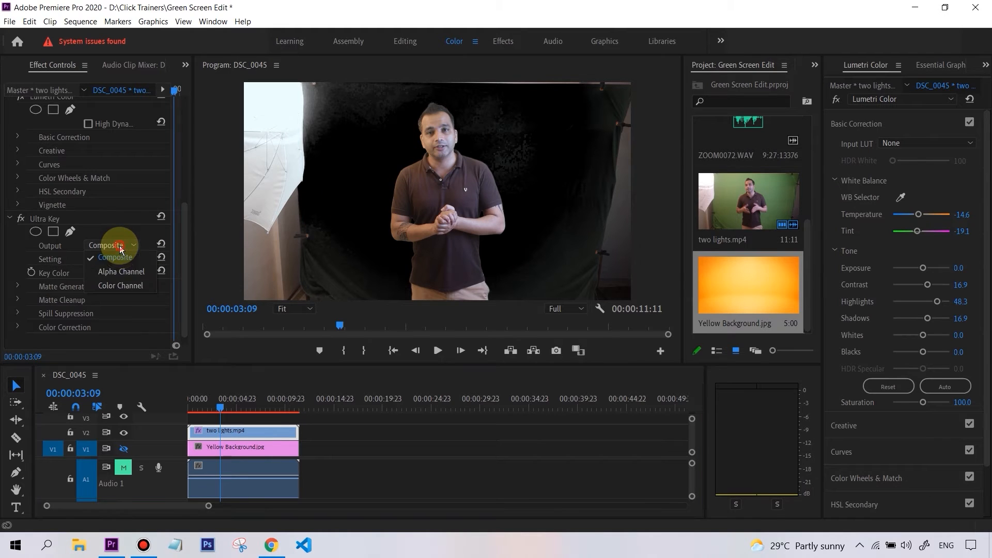
click(115, 272)
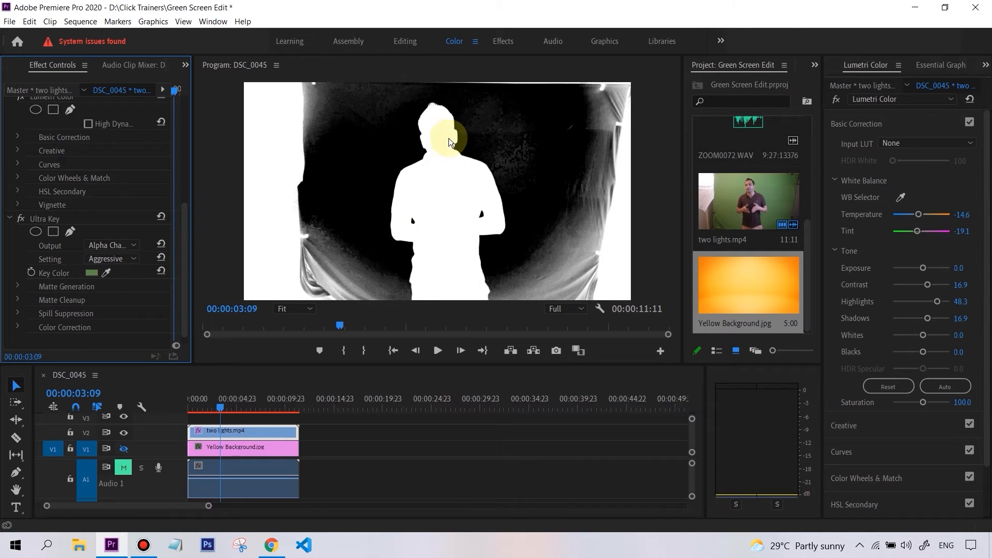
click(446, 175)
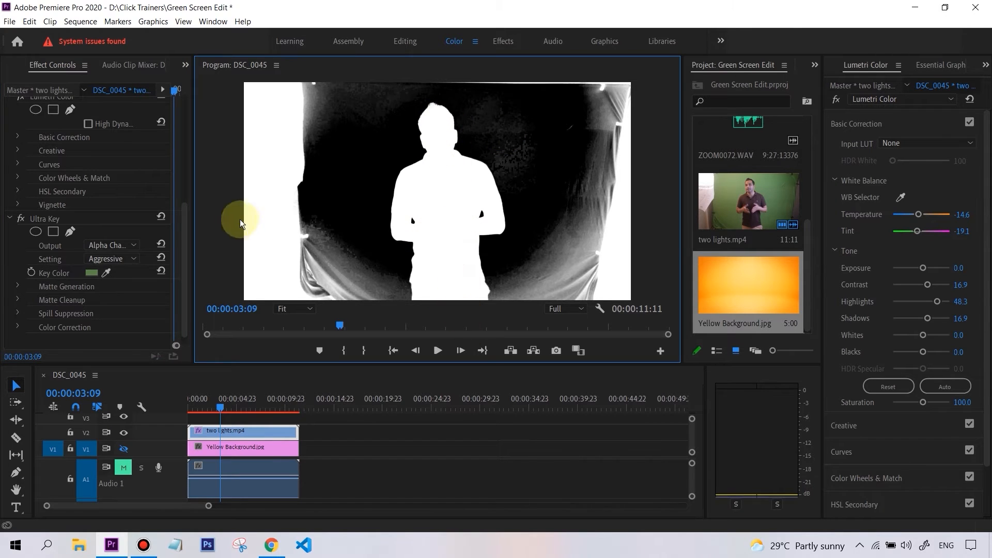
click(116, 245)
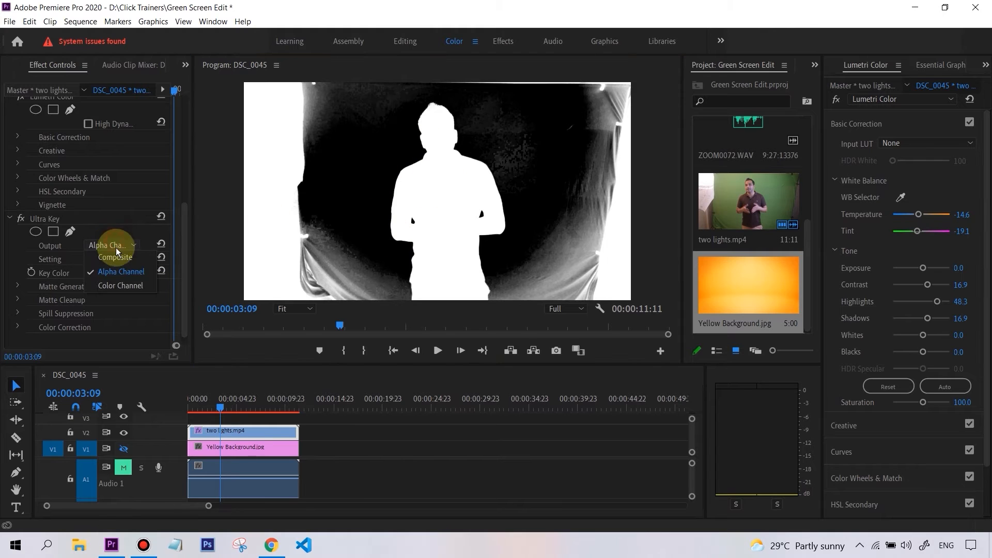
click(120, 260)
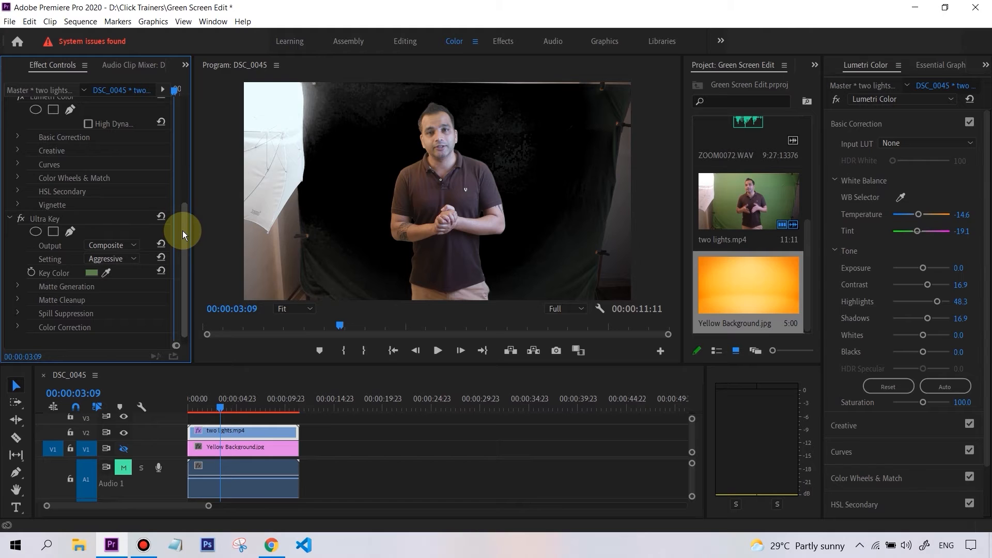
- Expand Ultra Key's Matte Generation, Matte Cleanup, Spill Suppression and Color Correction groups to examine their parameters, leaving only Matte Generation open
scroll(182, 234, down, 1)
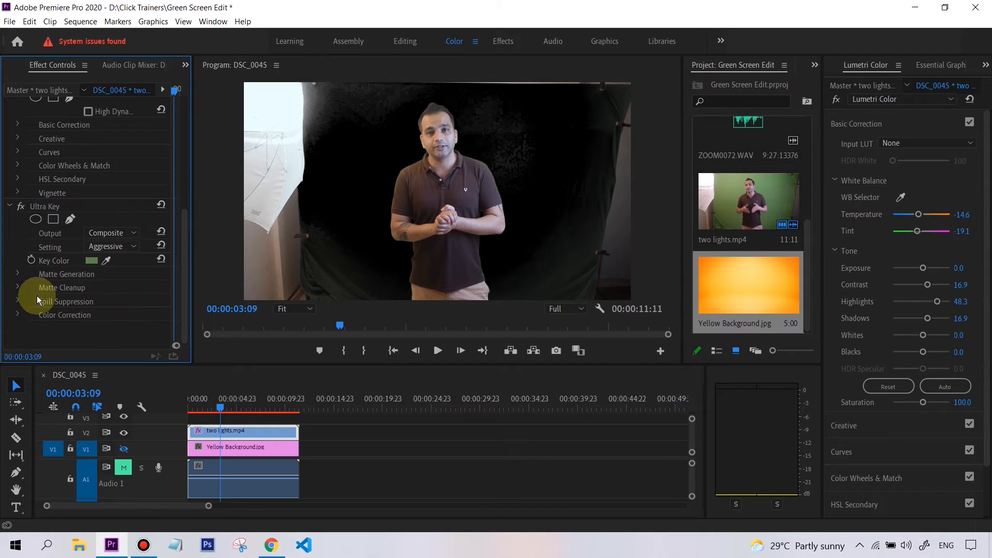
click(16, 274)
scroll(188, 283, down, 3)
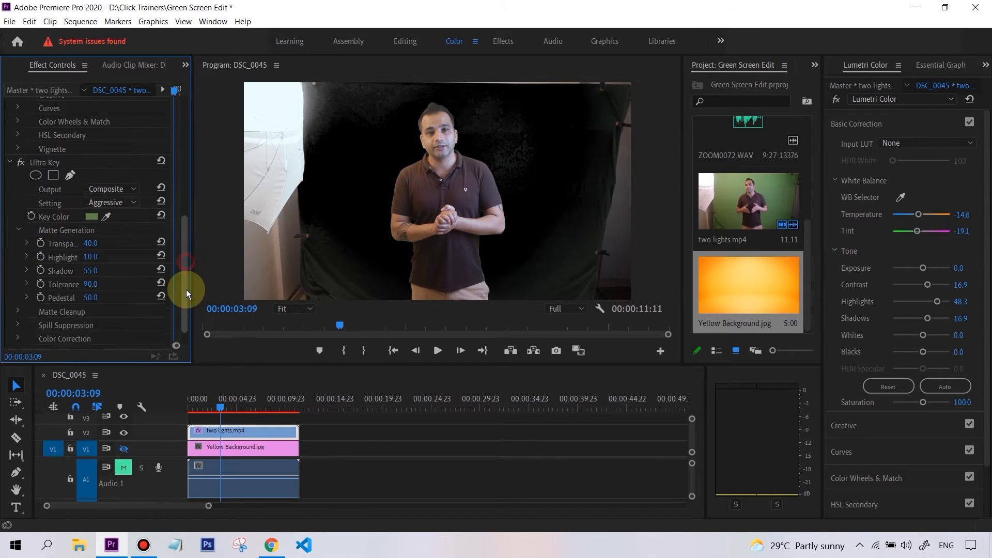
click(17, 288)
drag(180, 283, 184, 319)
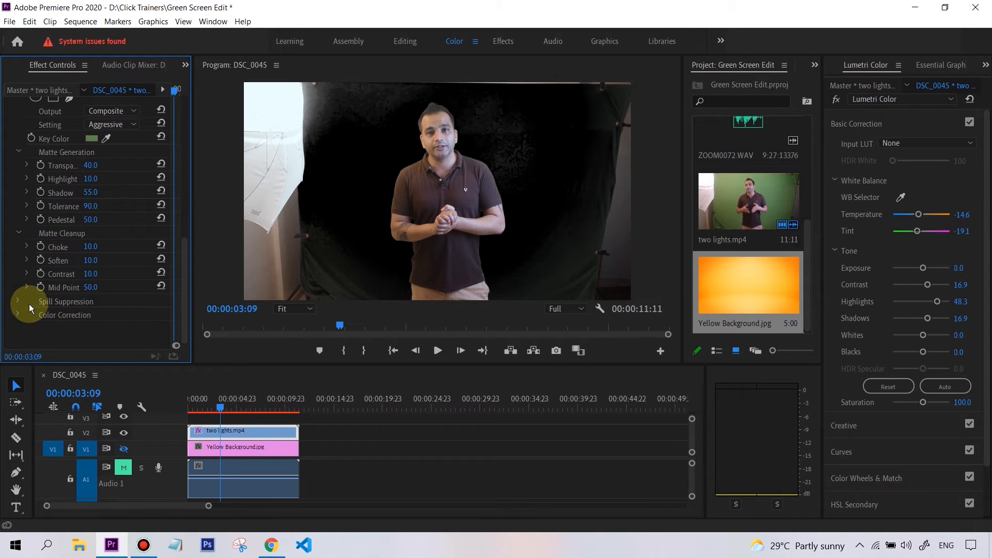
click(17, 302)
scroll(183, 300, down, 2)
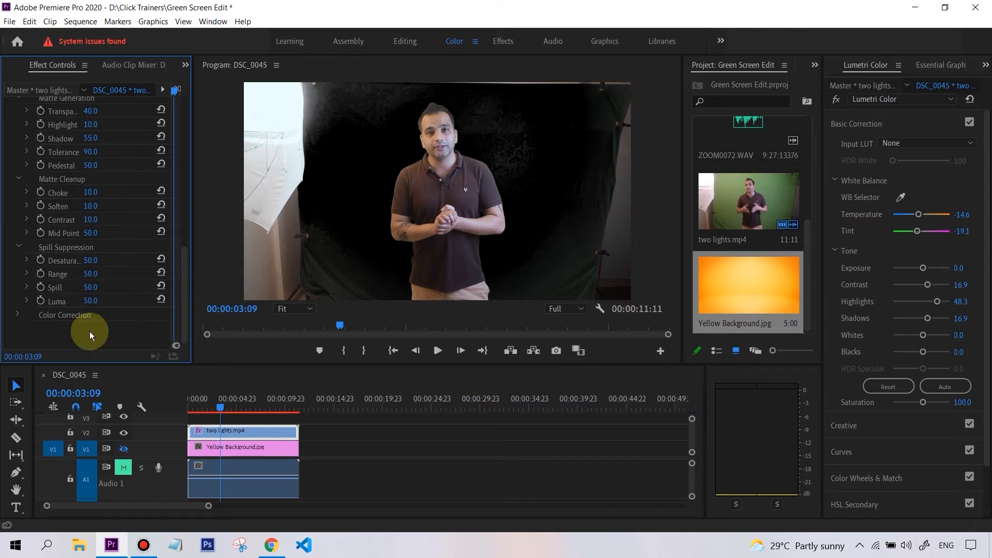
click(17, 315)
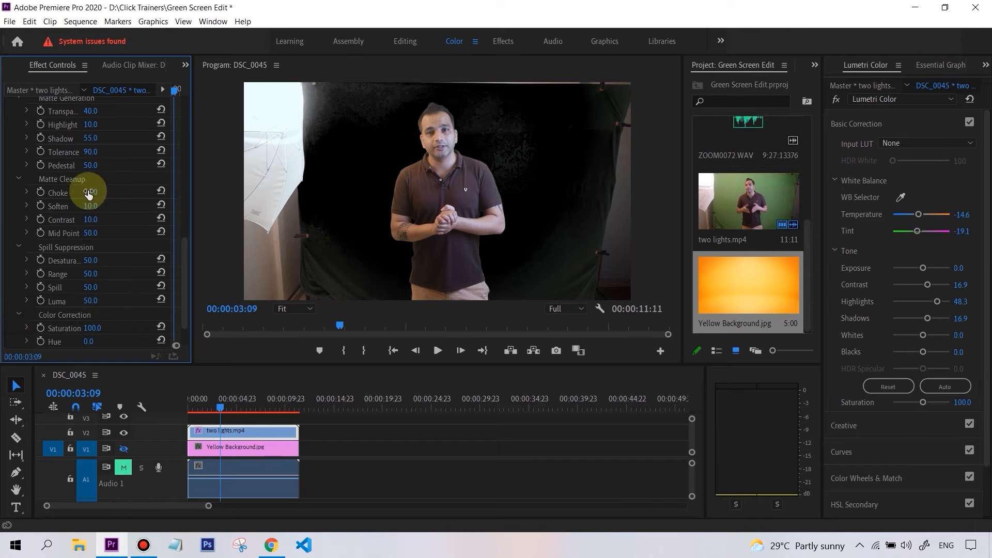
click(20, 314)
click(17, 246)
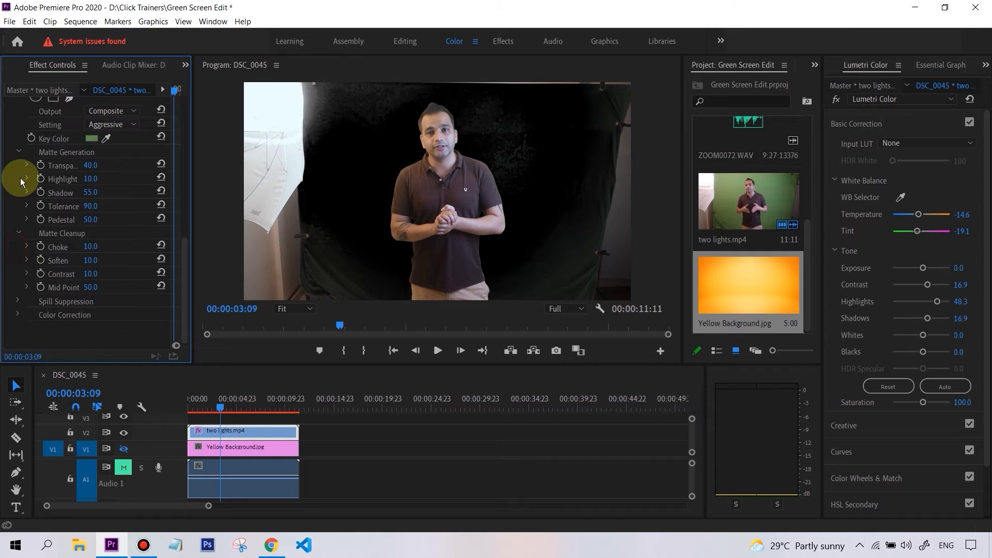
click(19, 233)
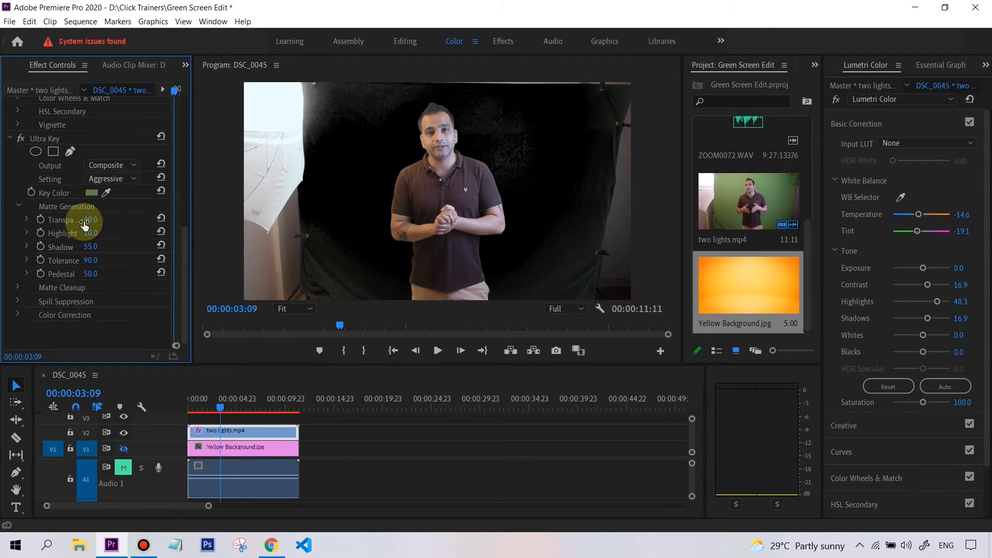
- Widen the effect settings area and its parameter column, and try Matte Generation's Highlight at 62 and at 0
drag(192, 208, 235, 215)
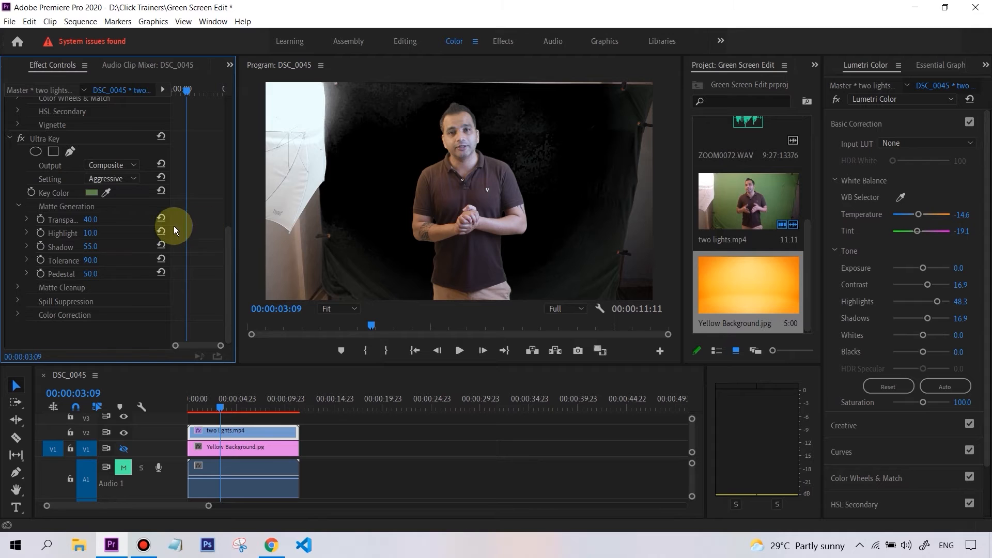
drag(163, 224, 207, 228)
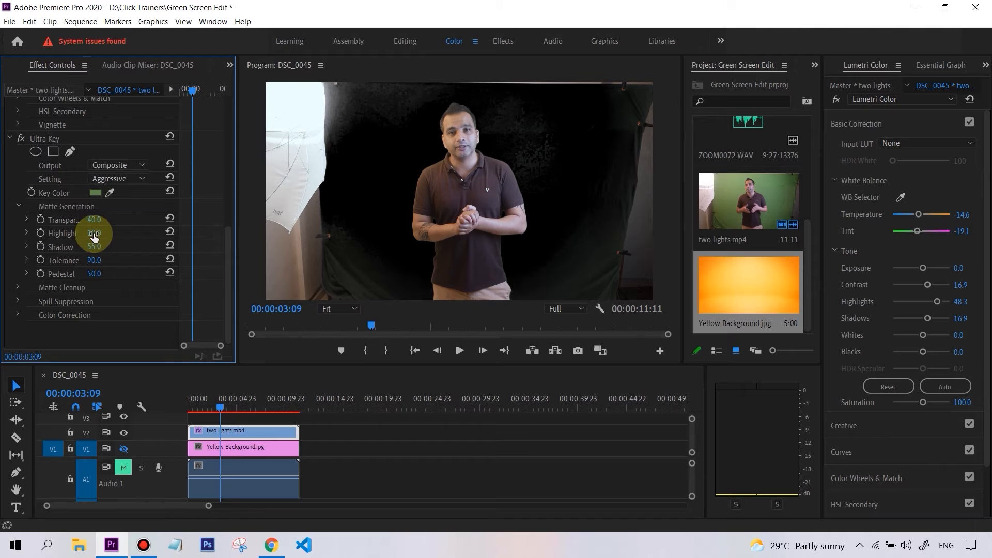
drag(97, 233, 136, 233)
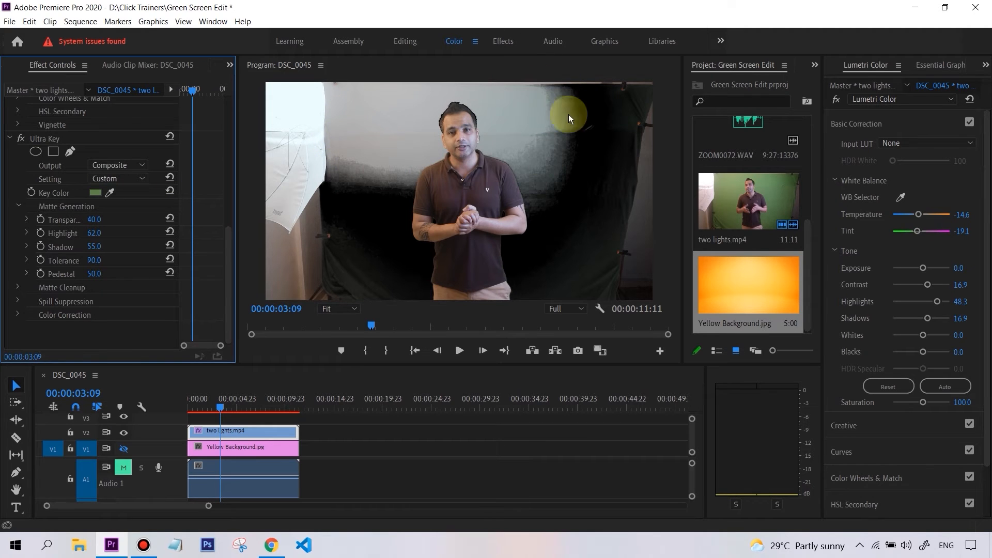
drag(94, 233, 56, 233)
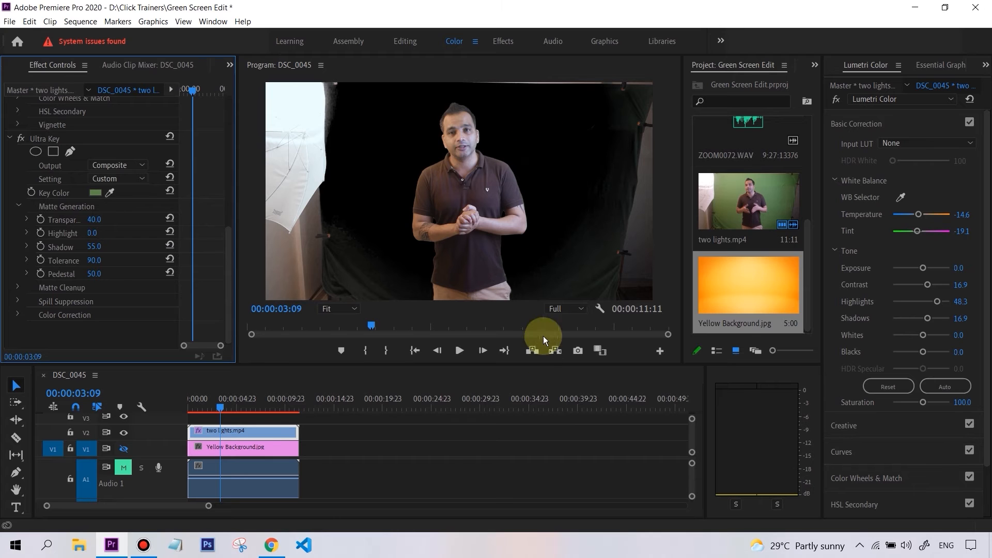
- Enlarge the program preview by shrinking the timeline's height, and set Matte Generation's Highlight to 10
drag(527, 367, 528, 414)
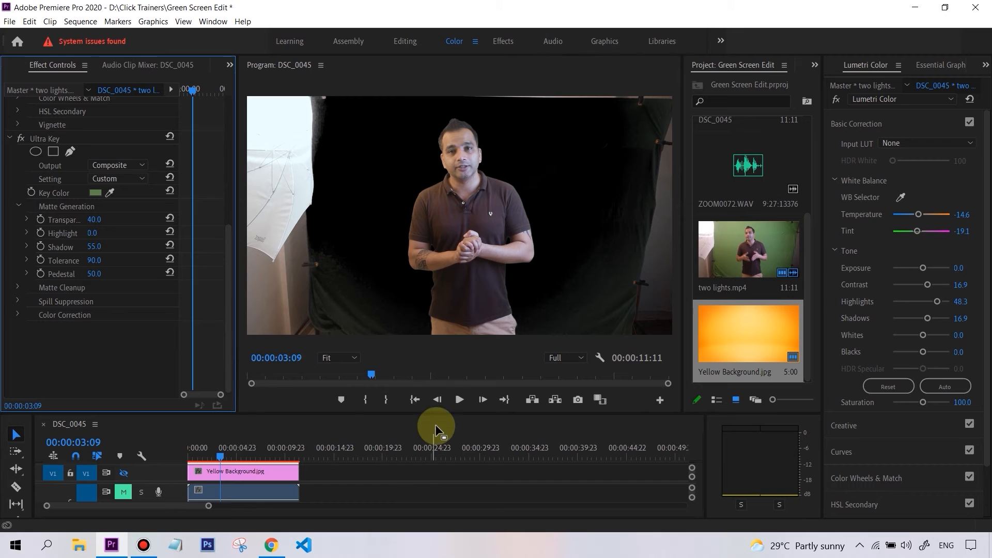
drag(441, 413, 460, 402)
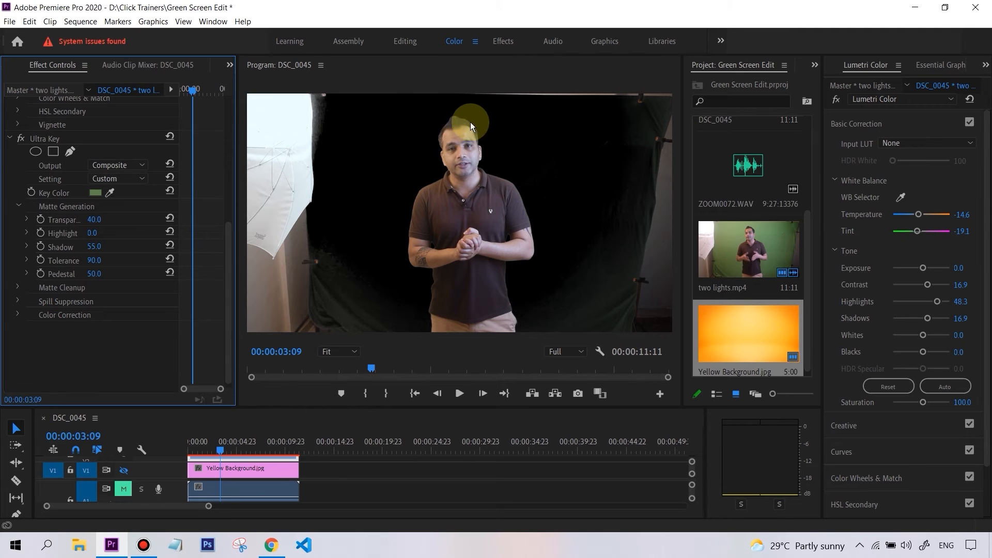
click(102, 231)
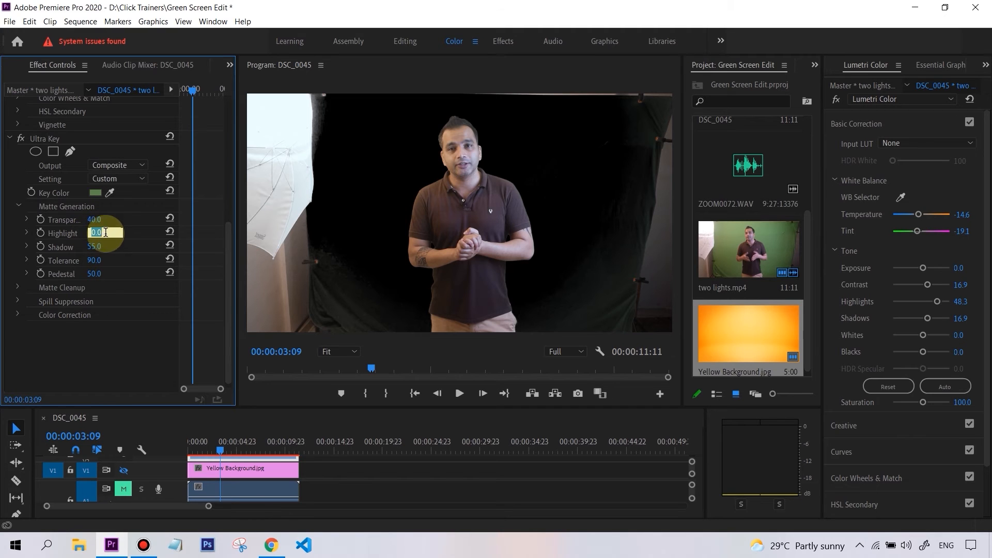
text(10)
key(Return)
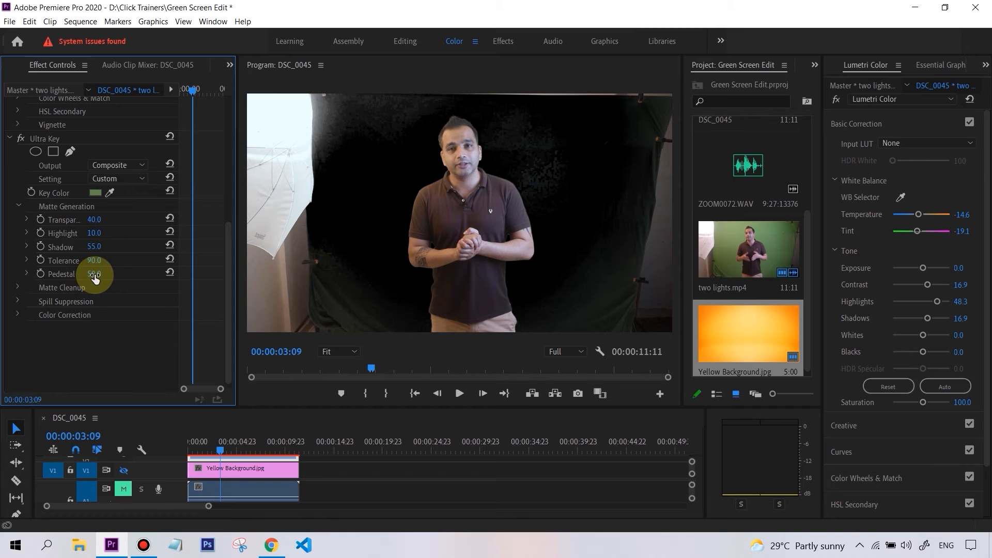
- Try Matte Generation's Pedestal at 100, and undo the change
drag(94, 277, 122, 276)
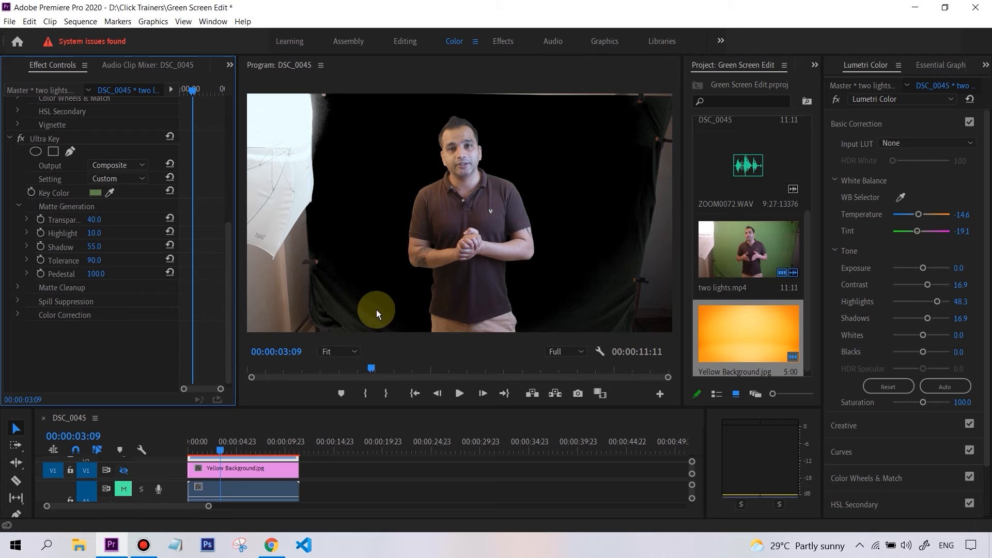
click(29, 21)
click(51, 38)
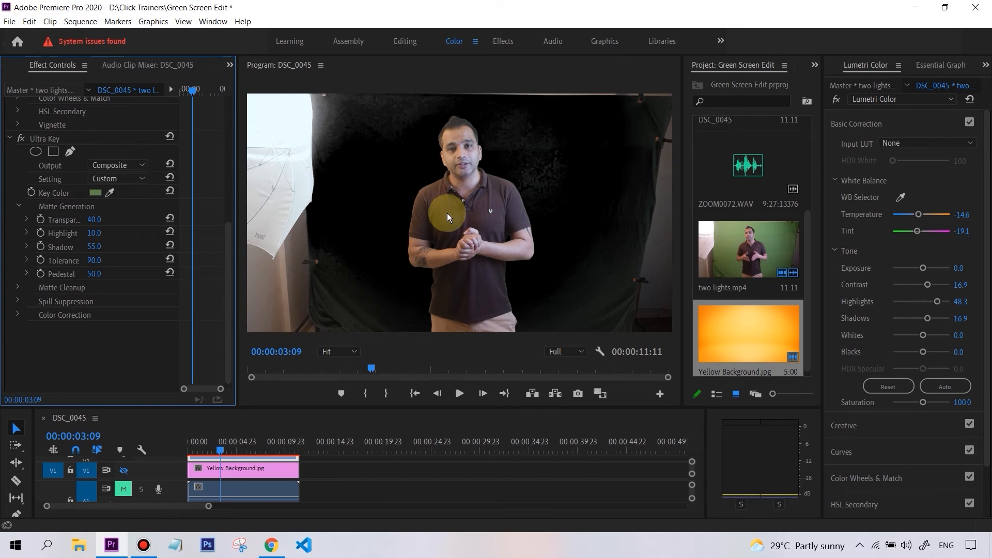
- Redo the Pedestal change to 100 and lower Matte Generation's Shadow to 41
click(29, 21)
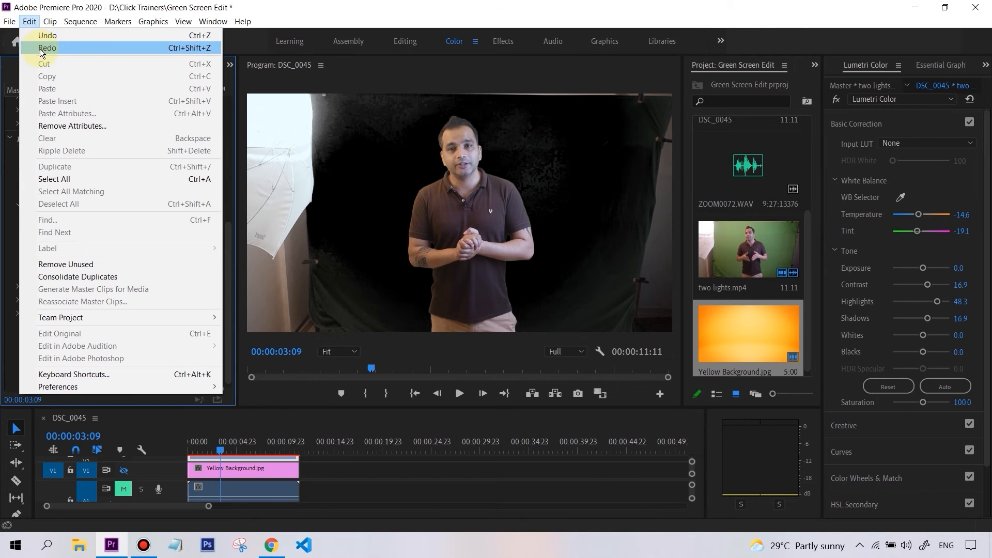
click(40, 48)
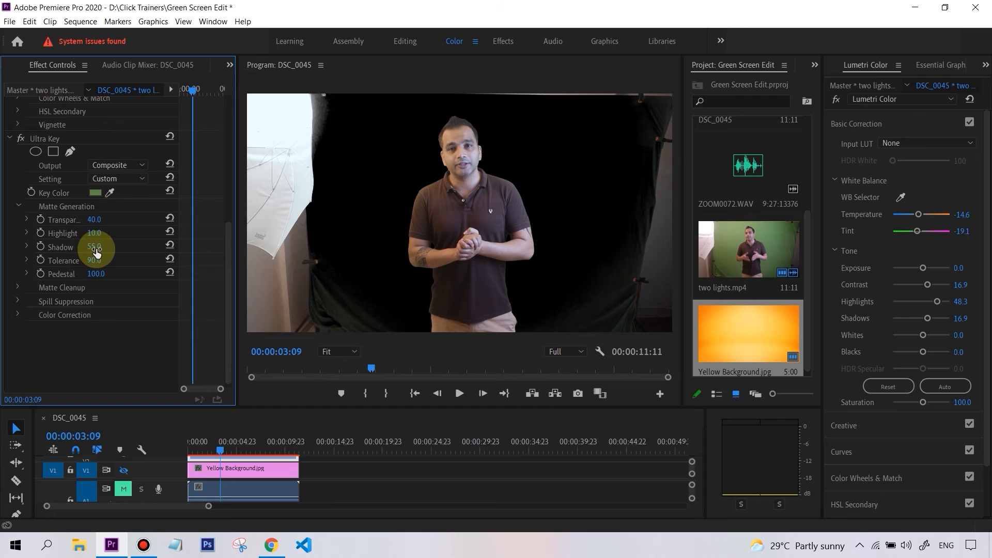
drag(96, 252, 95, 251)
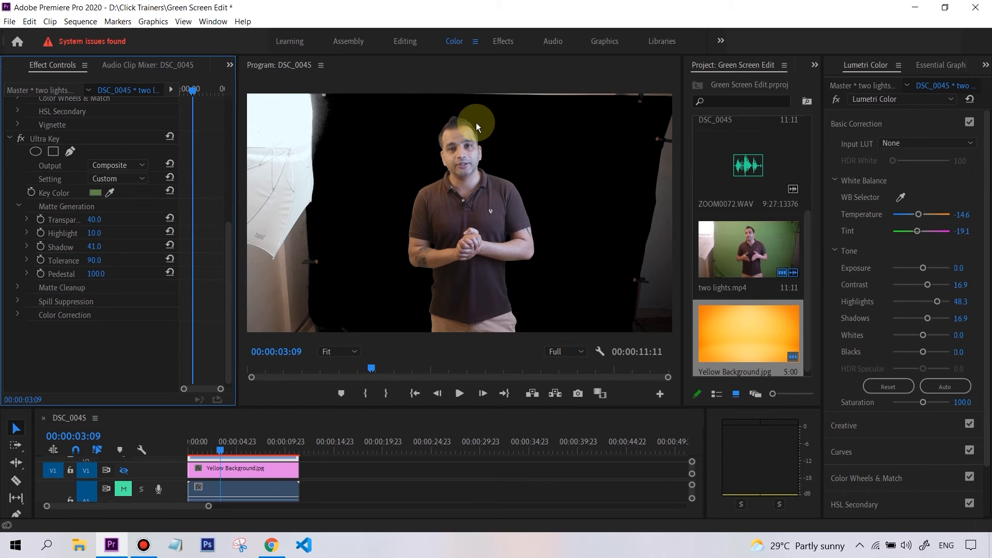
- Zoom the program preview to 200% and play the clip to examine the keyed edges around the presenter's hair
click(351, 349)
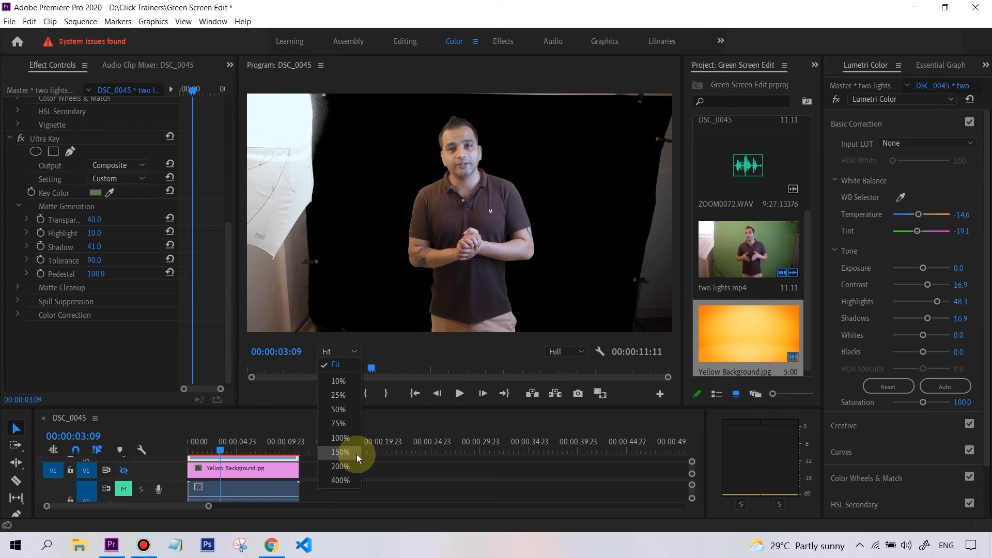
click(355, 470)
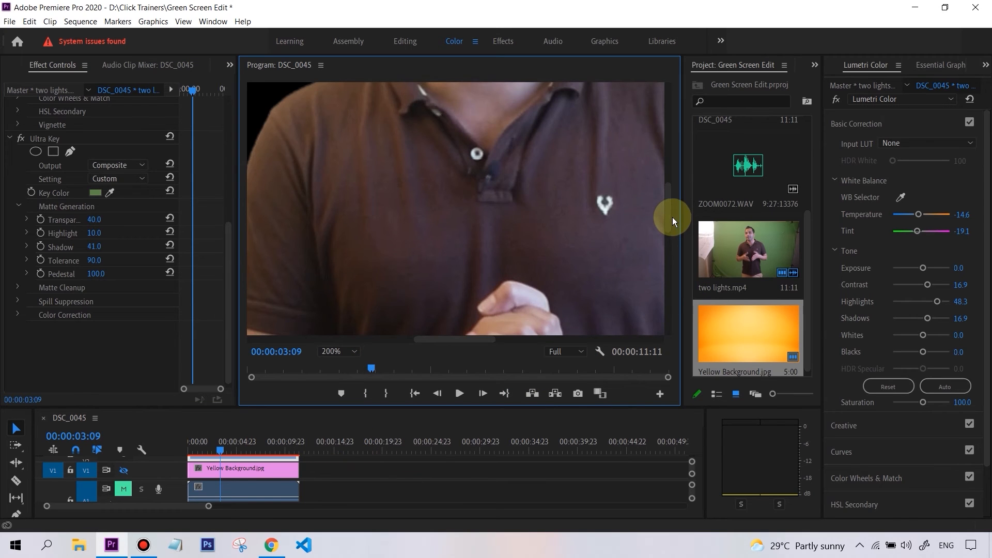
drag(671, 209, 662, 119)
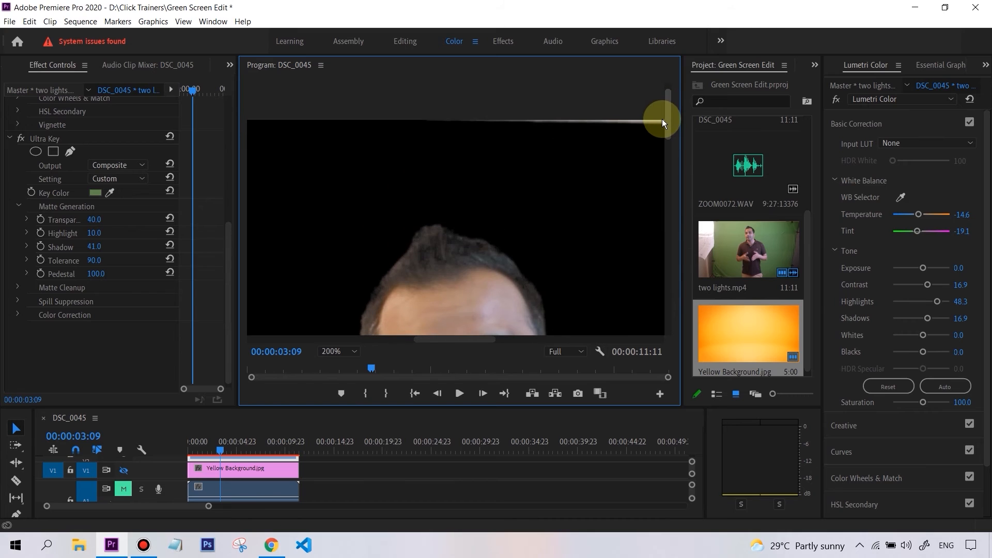
click(458, 394)
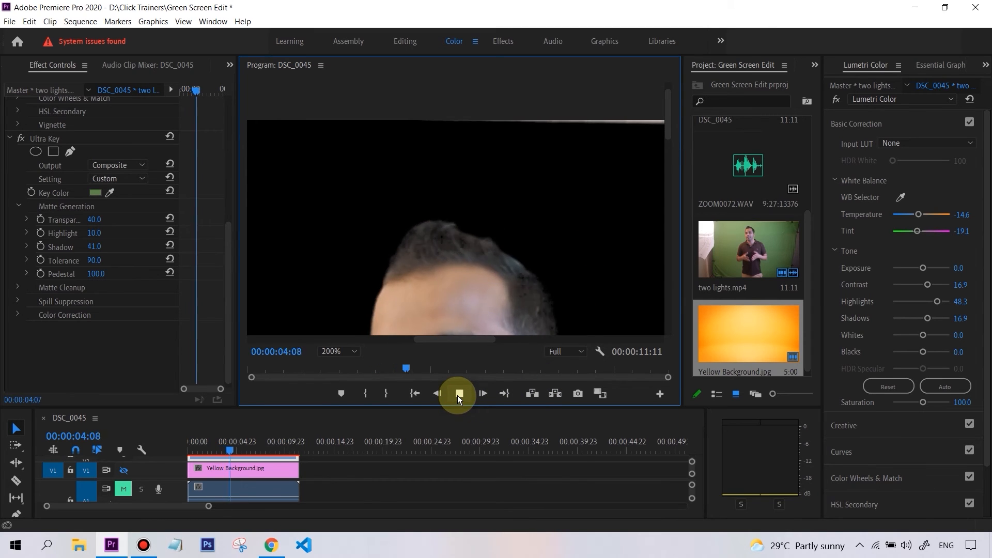
click(458, 395)
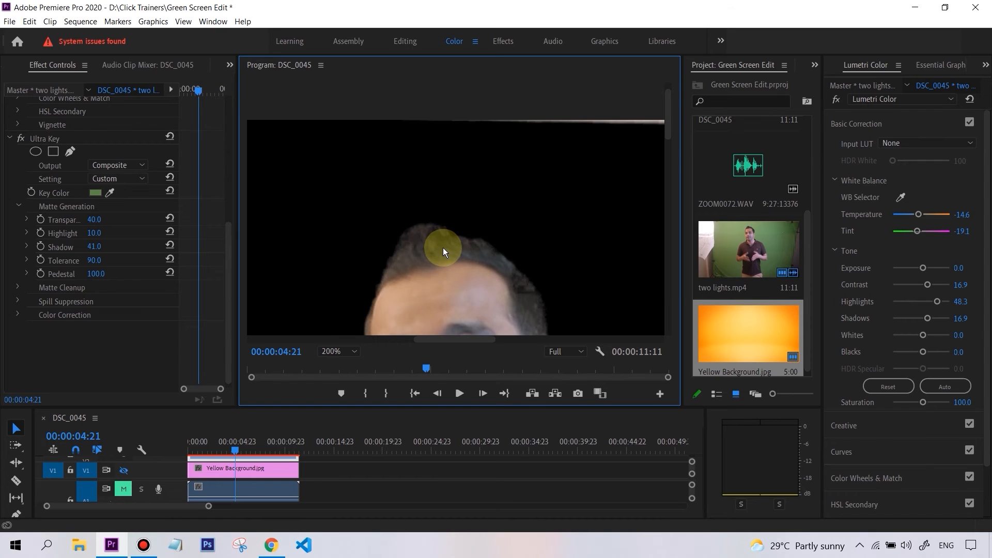
- Try Matte Generation's Shadow at 55, play the clip to check the hair edges, and fit the preview back to the frame
click(97, 247)
text(55)
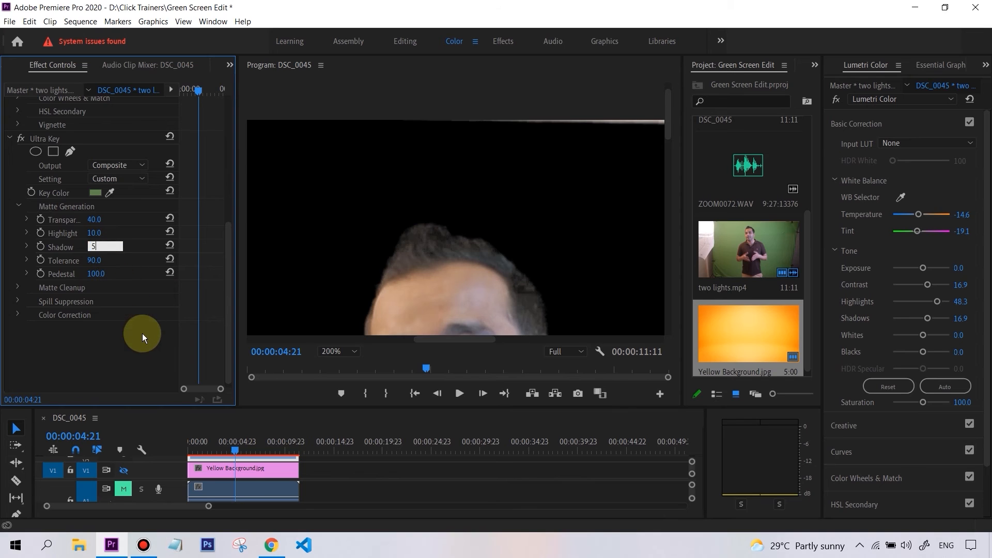
click(142, 334)
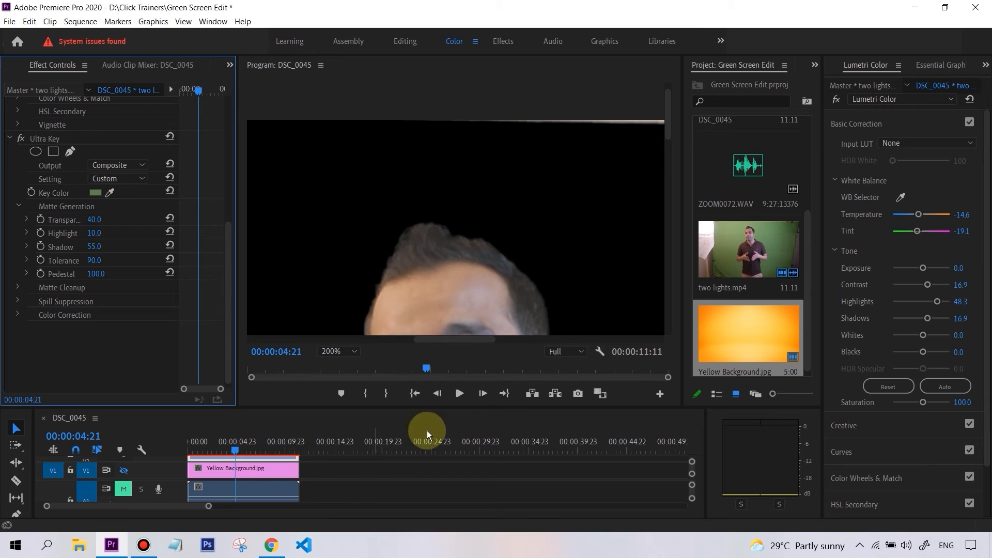
click(457, 395)
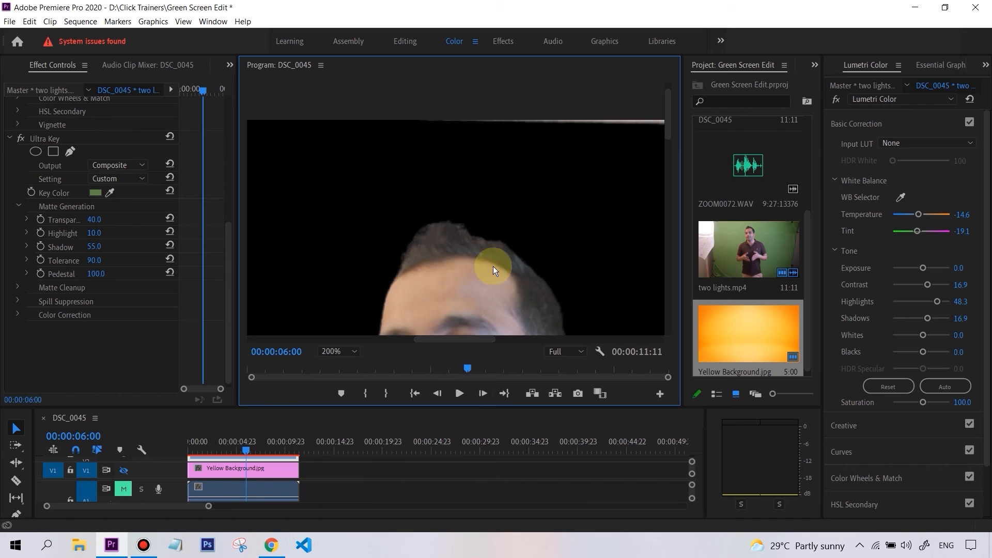
click(458, 392)
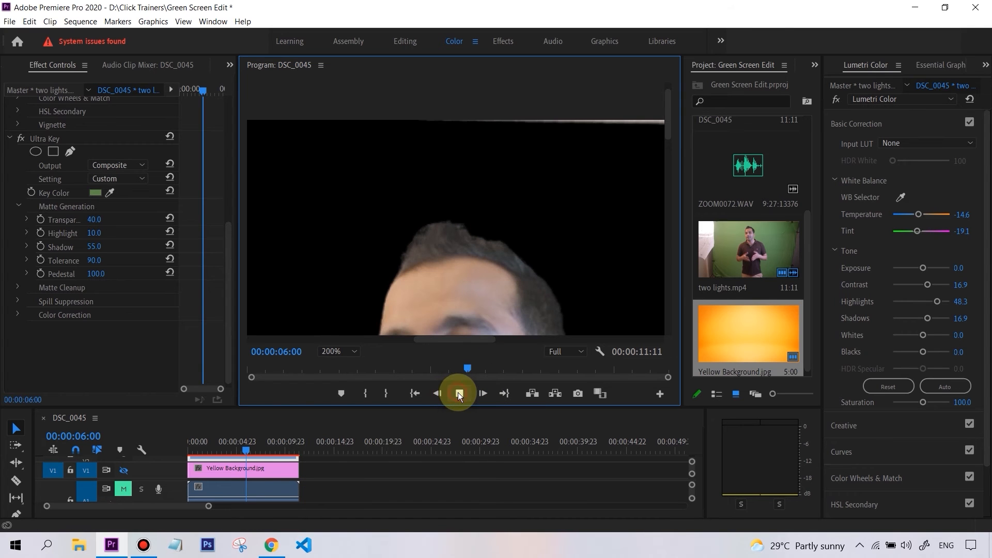
click(458, 393)
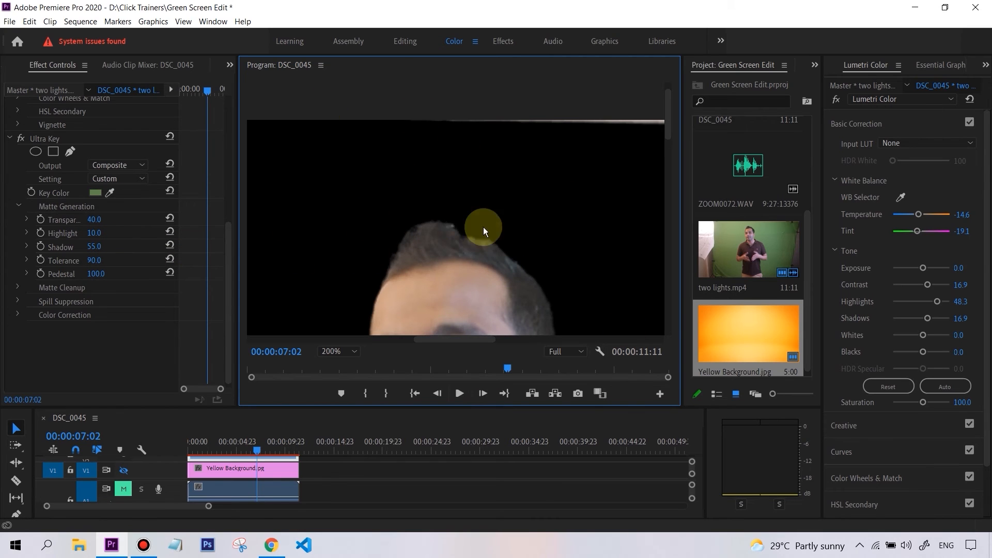
click(342, 361)
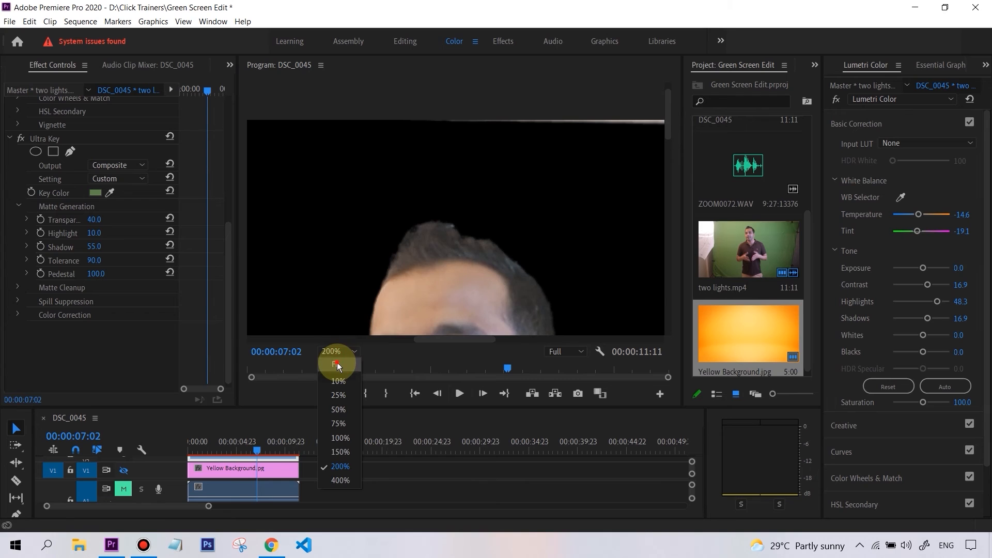
click(337, 362)
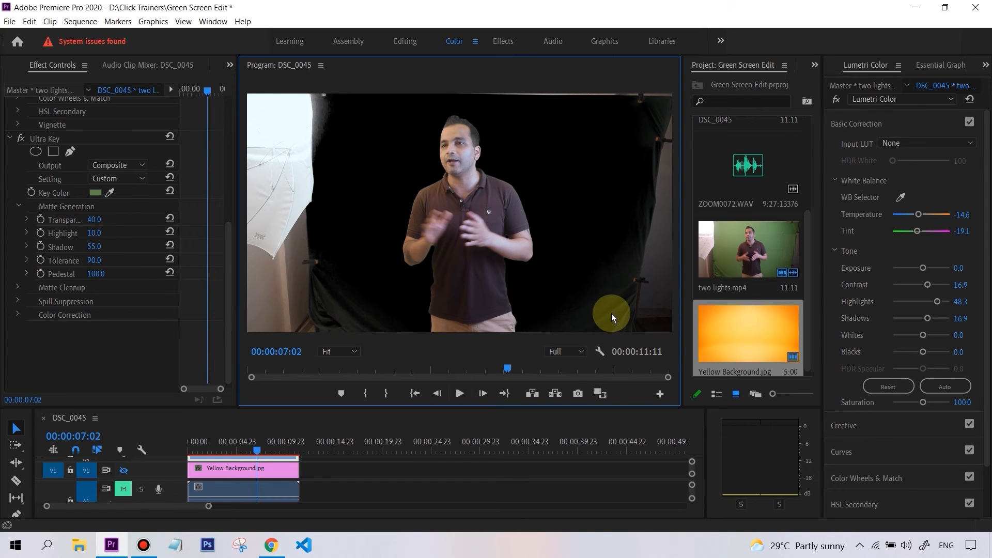
- Try Matte Generation's Shadow at 50, and set it to 53
click(102, 247)
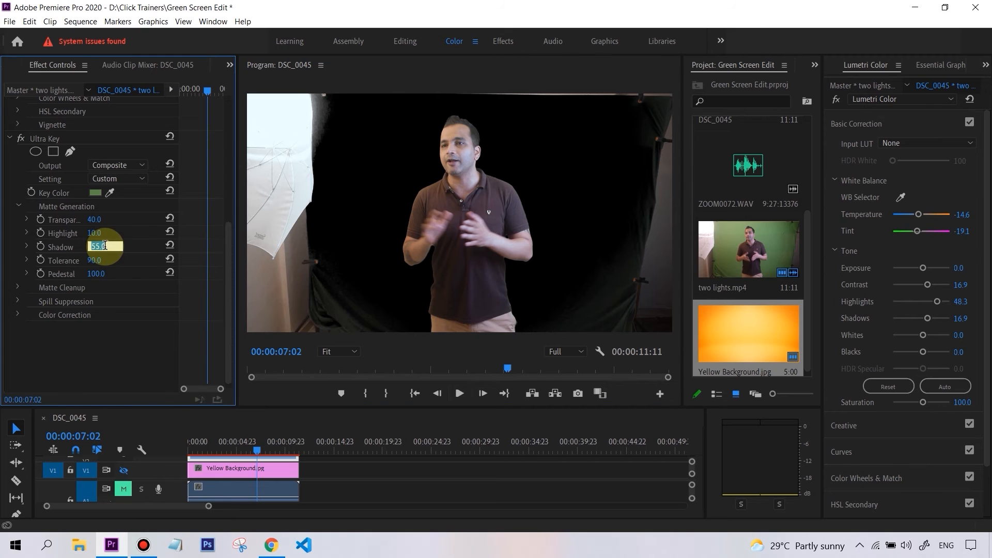
text(5)
key(Return)
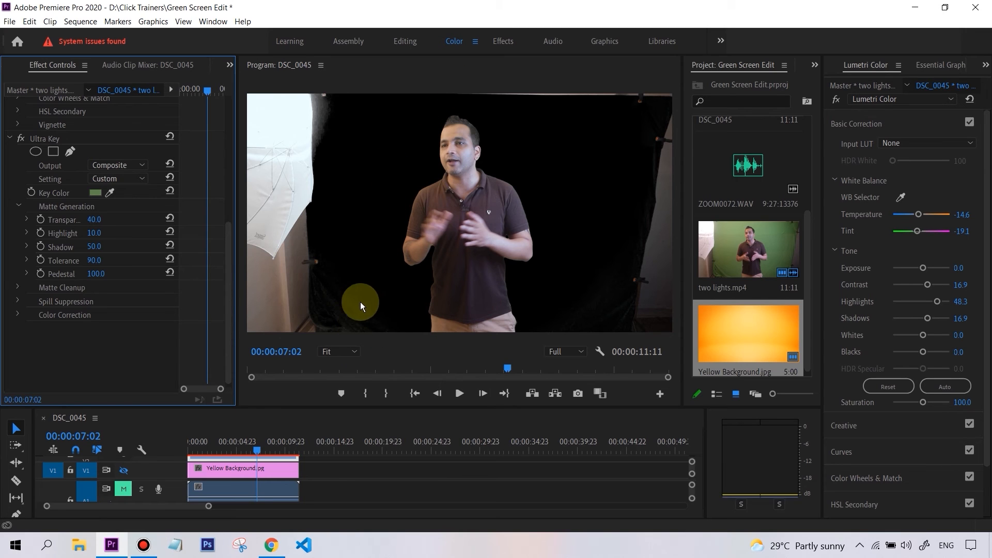
click(105, 244)
text(53)
key(Return)
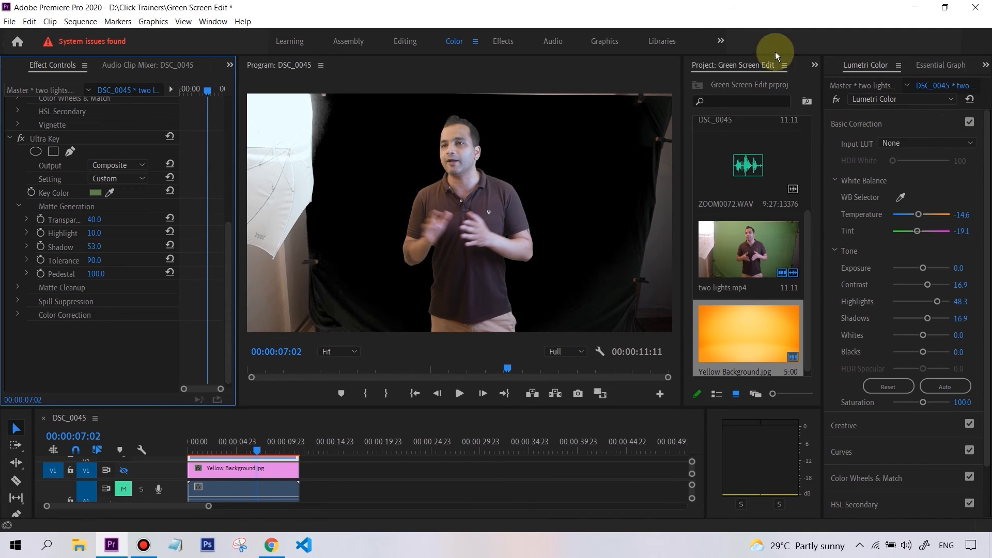
- Search the effects library for the Crop effect
click(813, 66)
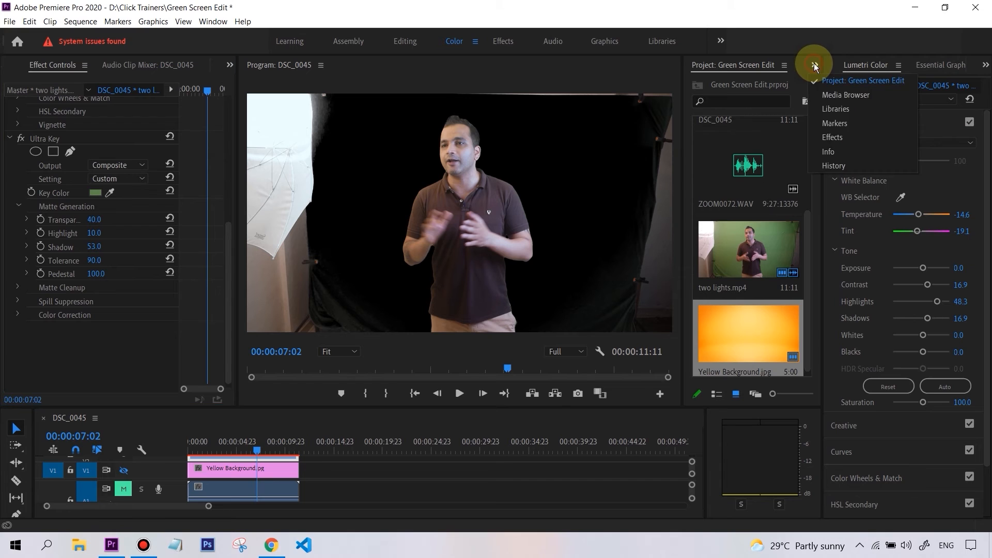
click(845, 136)
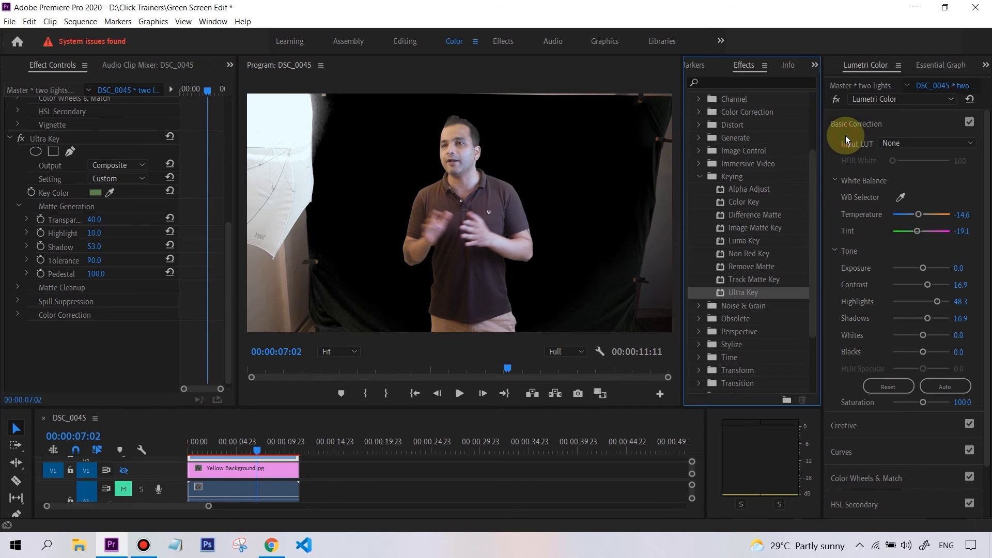
click(718, 83)
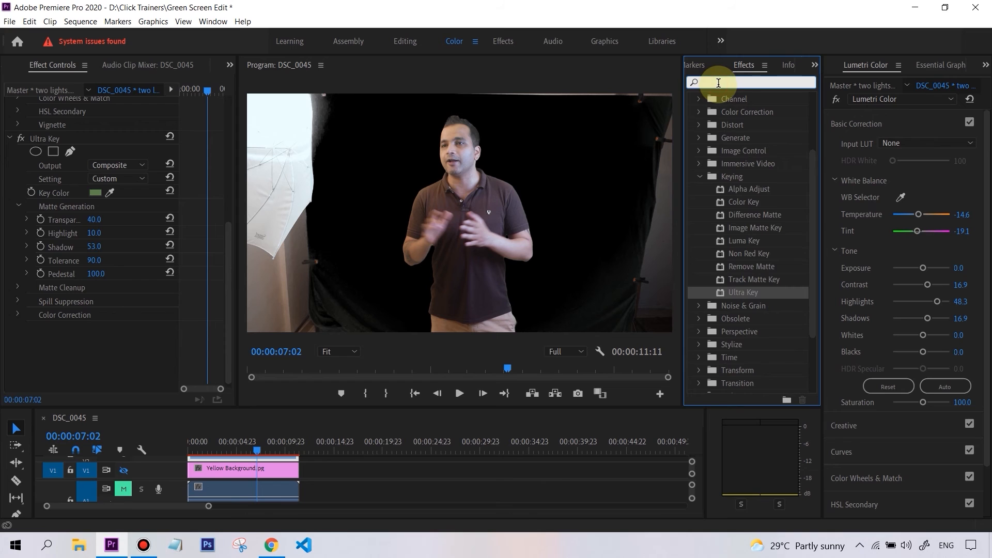
text(crop)
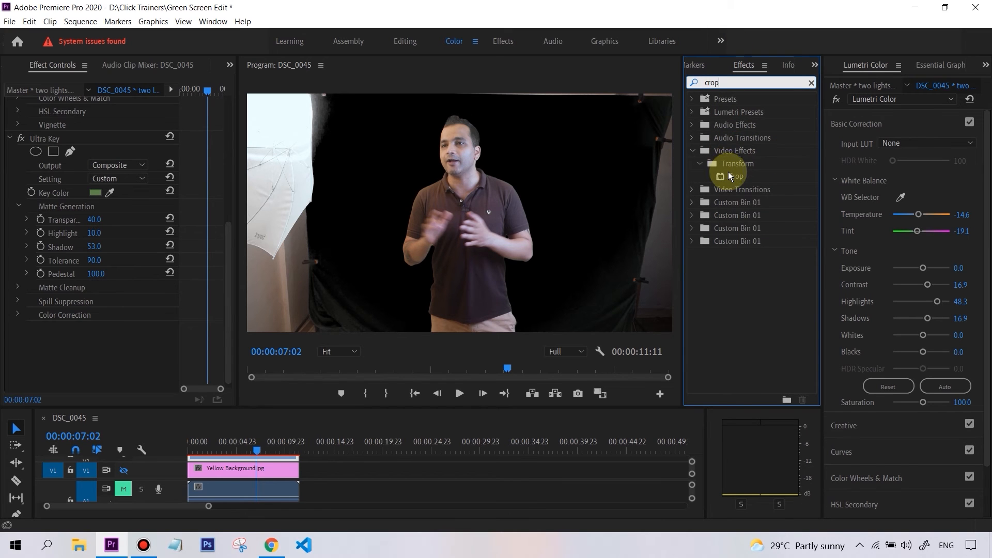
drag(330, 416, 57, 171)
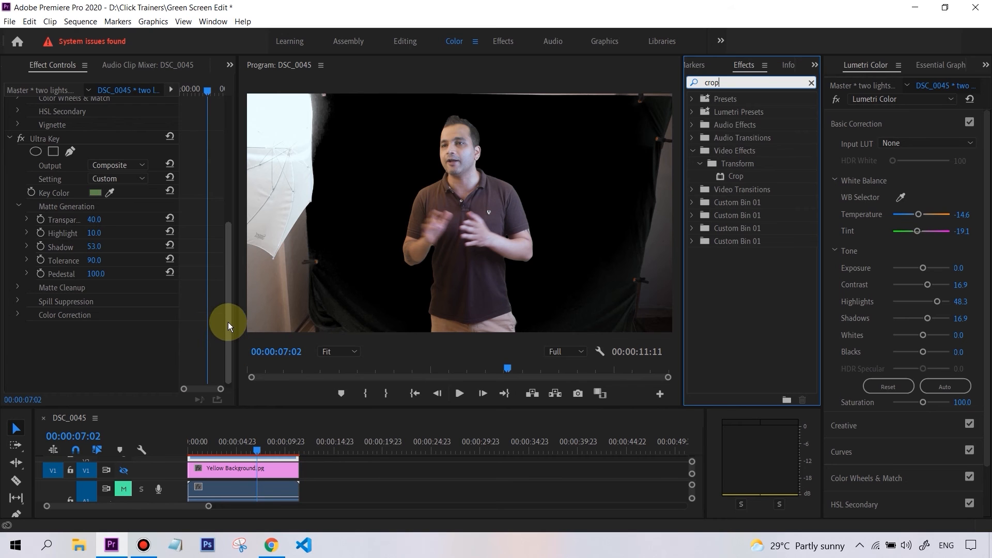
- Start a free-form Opacity mask on the clip and trace its path from the frame's lower edge up the presenter's left-hand outline to above his head
drag(228, 322, 248, 177)
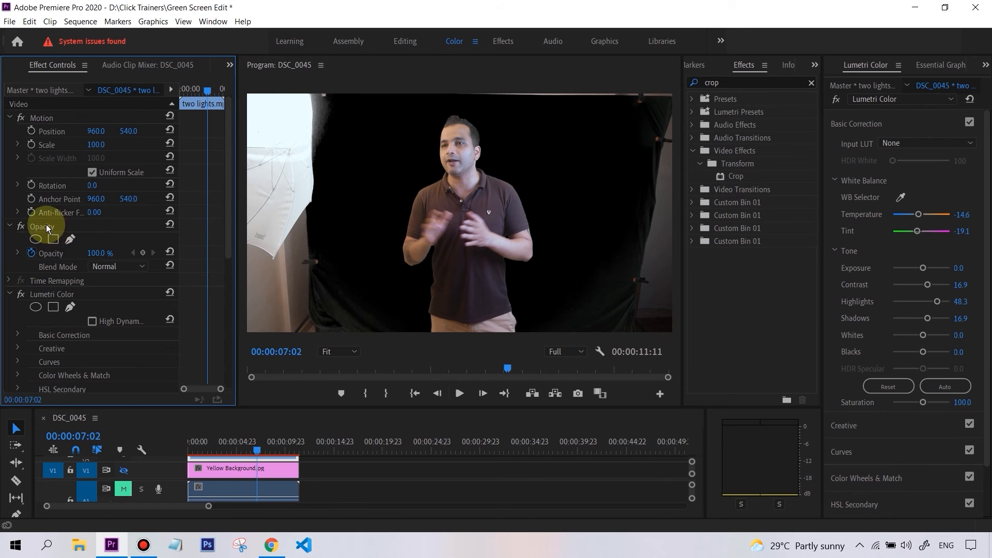
click(71, 240)
click(414, 341)
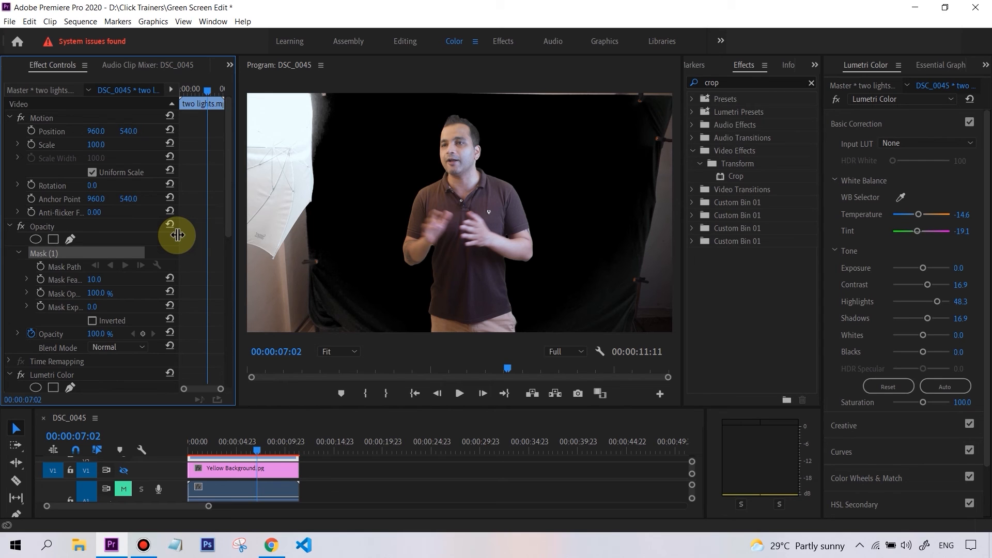
click(415, 333)
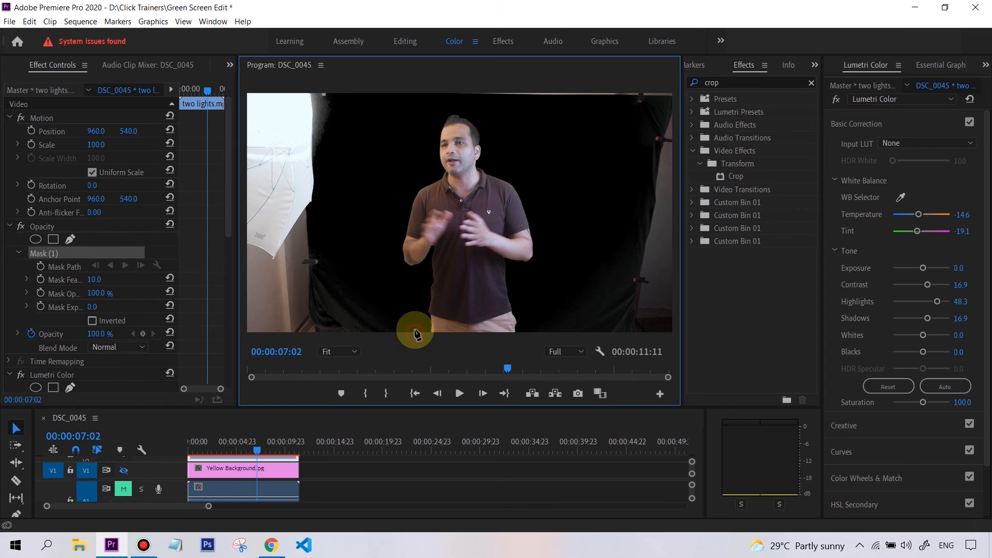
click(415, 295)
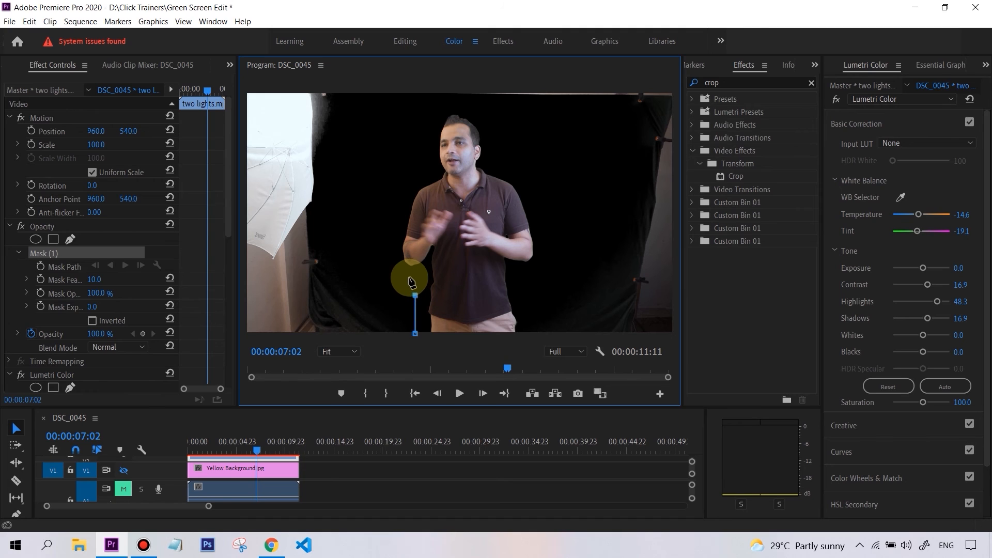
click(409, 278)
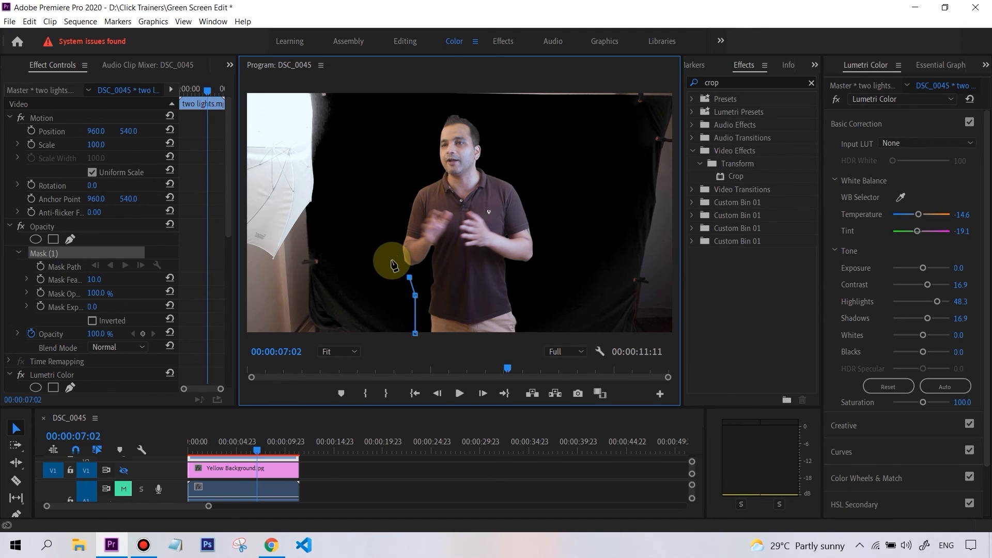
click(392, 267)
click(397, 231)
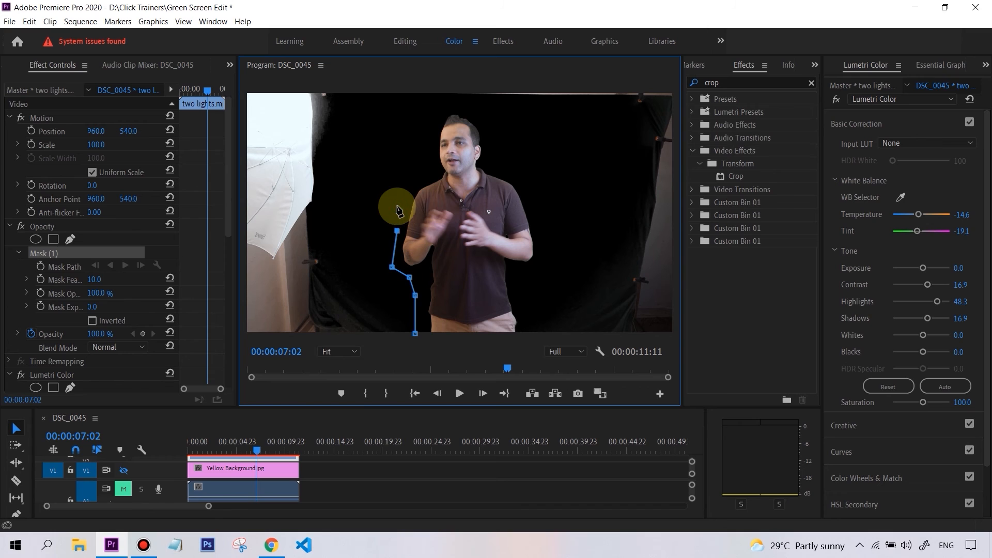
click(399, 187)
click(406, 152)
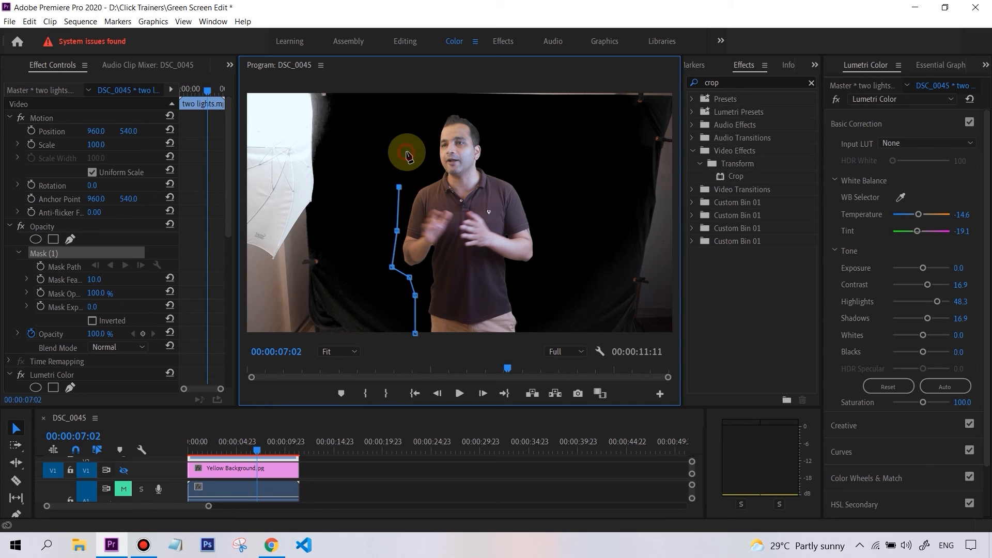
click(424, 120)
click(440, 100)
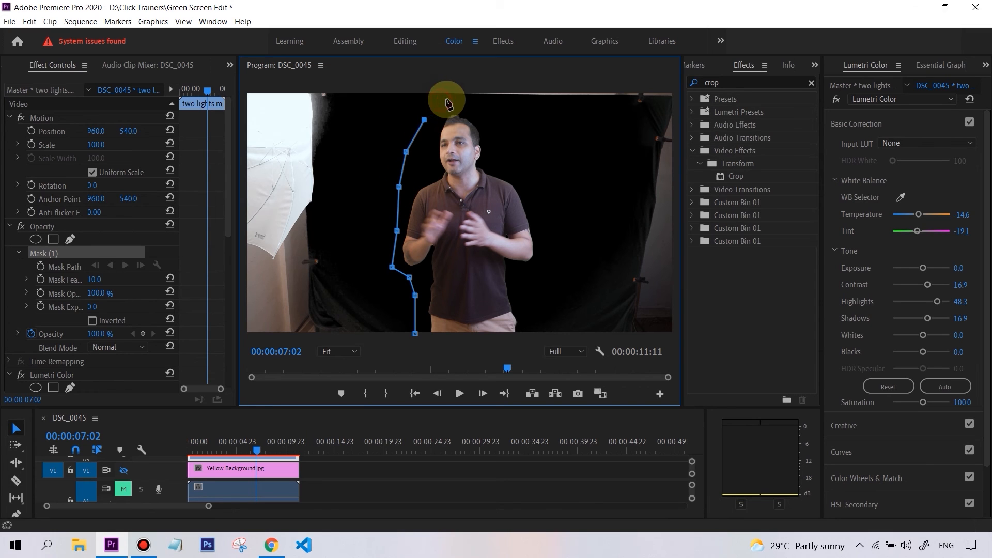
- Continue the mask path over the presenter's head and down past his right-hand shoulder and elbow
click(482, 104)
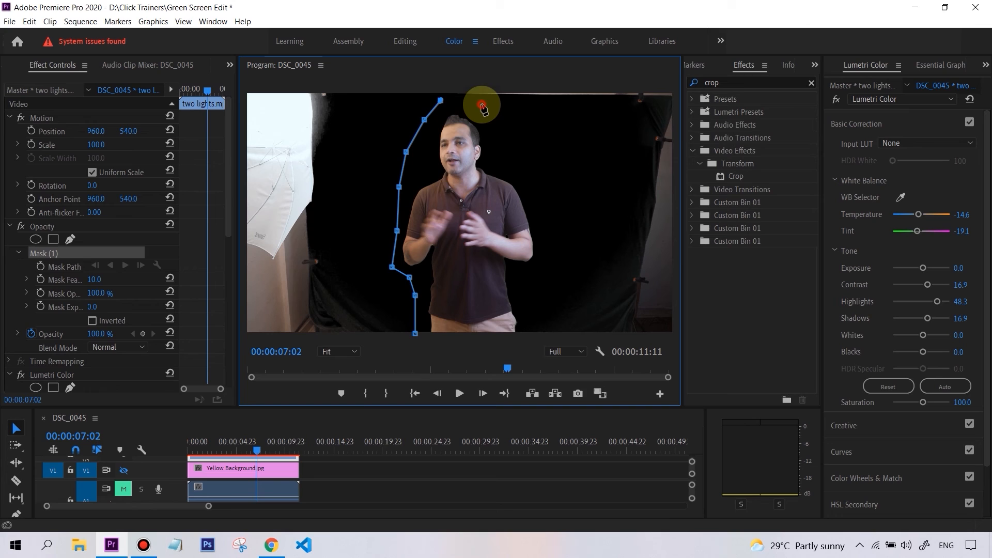
click(511, 141)
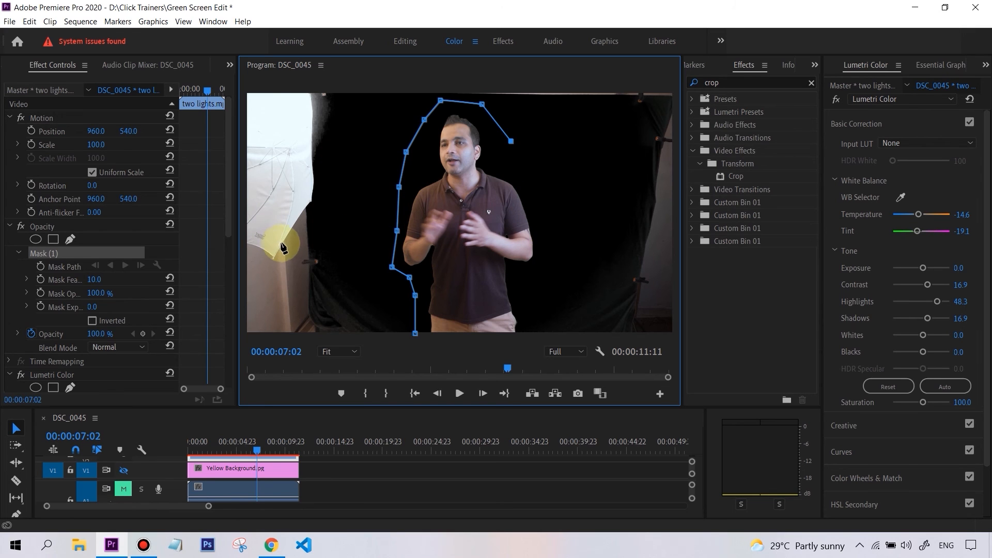
click(543, 212)
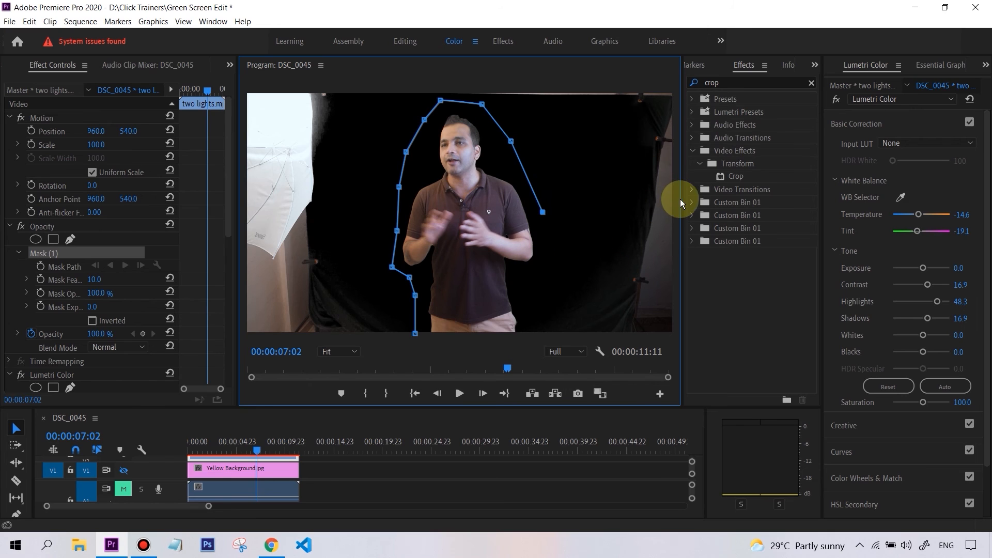
click(530, 282)
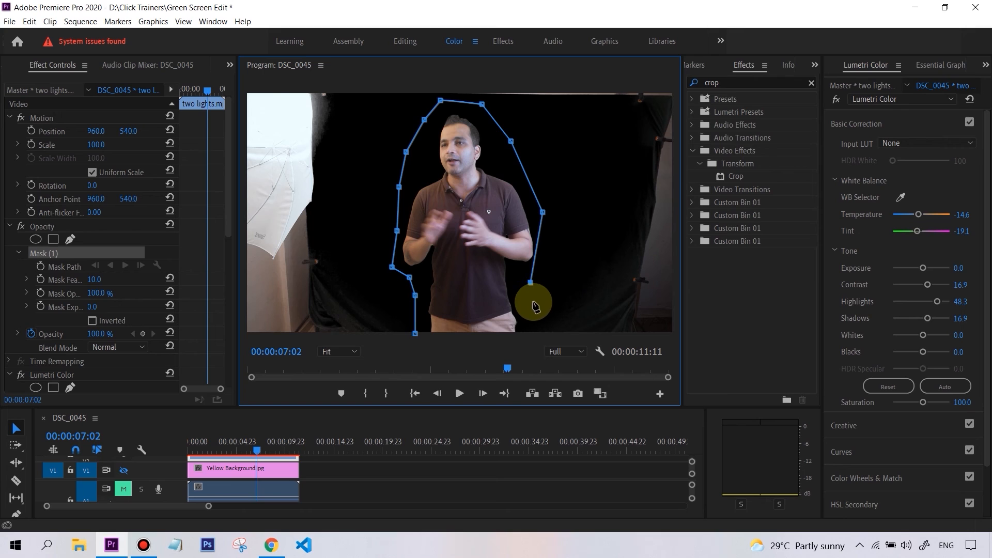
- Move the two lowest mask points on the presenter's right-hand side outward to leave more room around his arm
drag(536, 249, 549, 251)
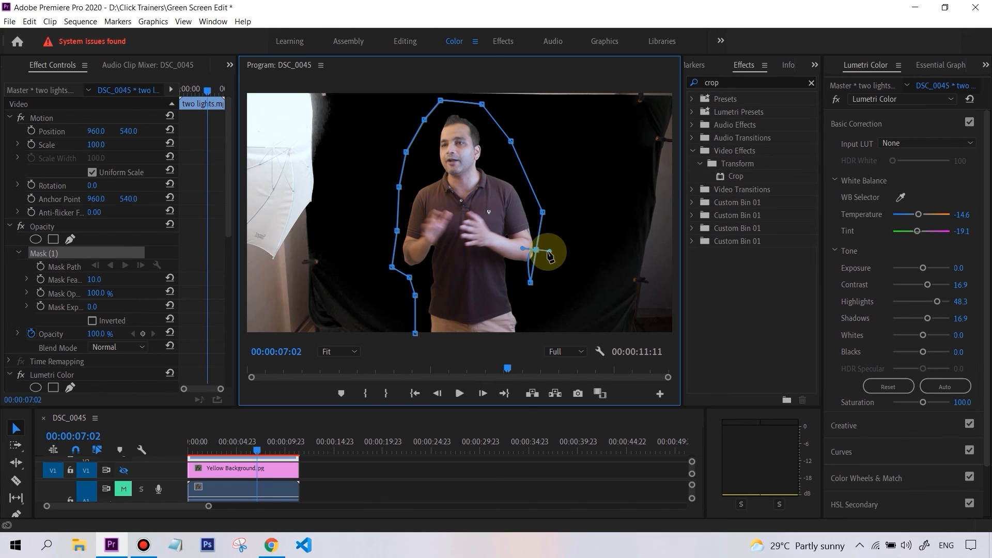
key(ctrl+z)
drag(542, 212, 556, 216)
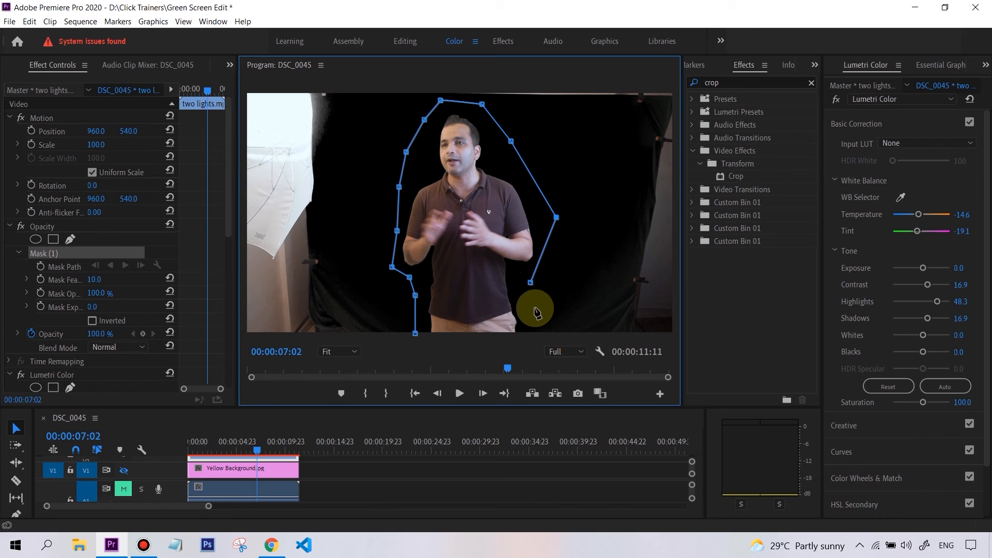
click(531, 282)
drag(541, 284, 543, 285)
- Extend the mask path down to the frame's lower edge and close it beneath the presenter
click(538, 316)
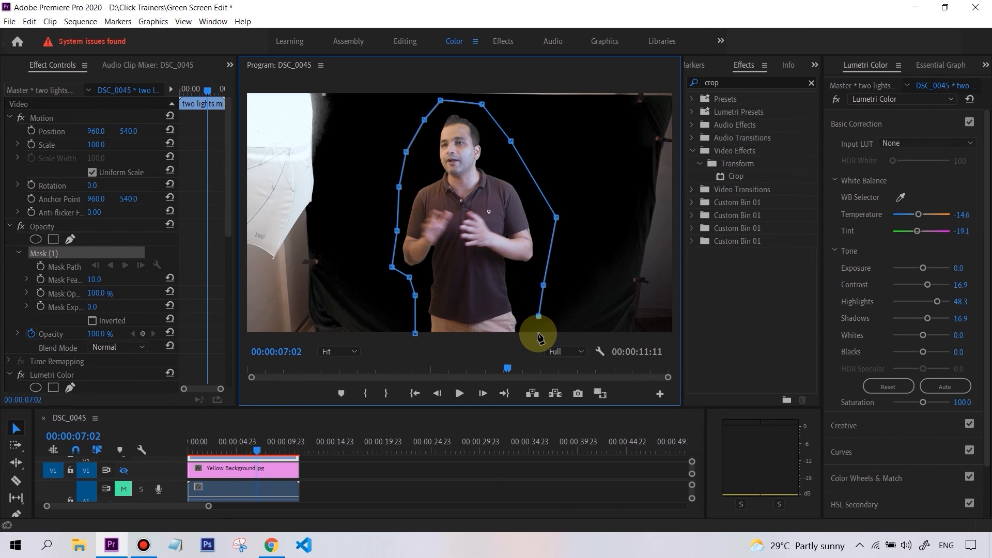
click(538, 334)
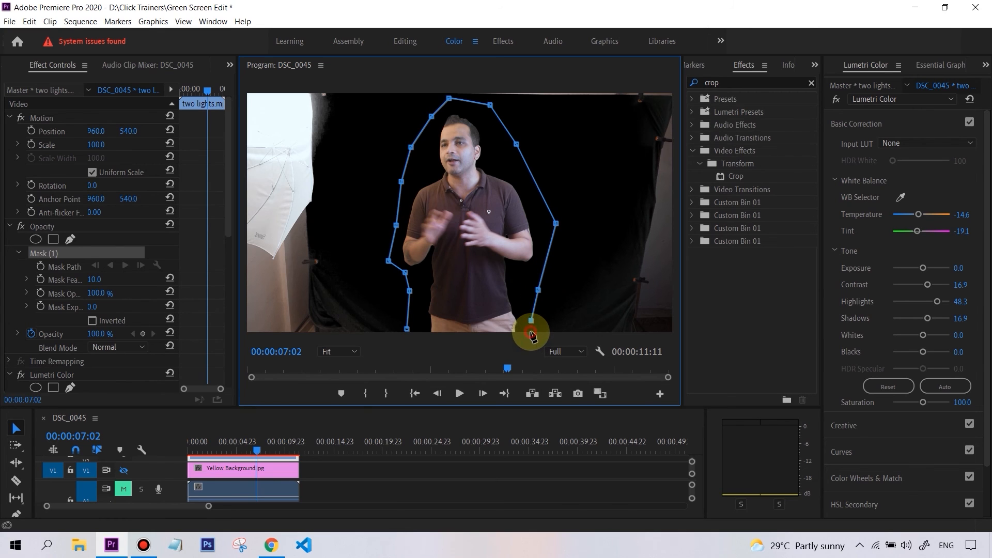
click(530, 334)
click(532, 335)
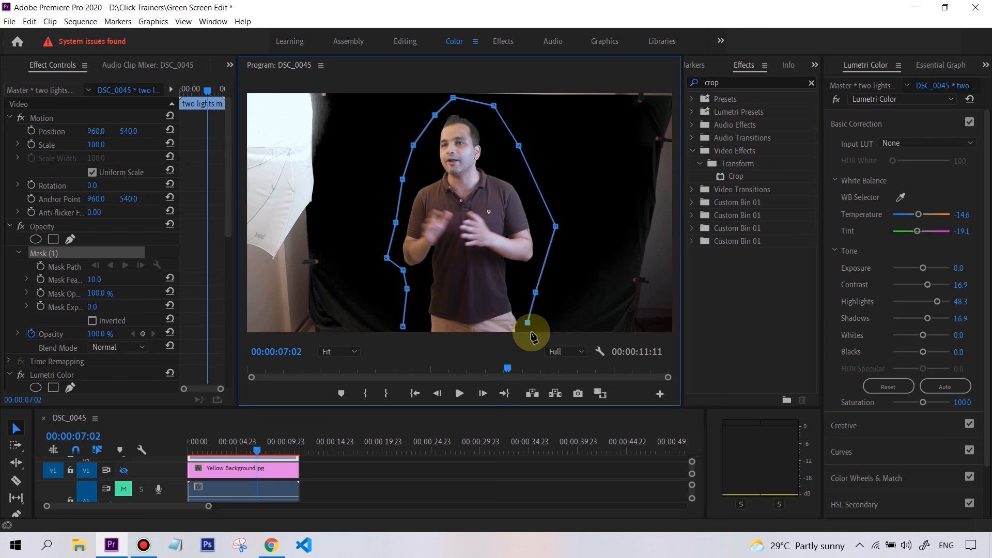
click(527, 325)
drag(527, 327, 532, 332)
click(403, 333)
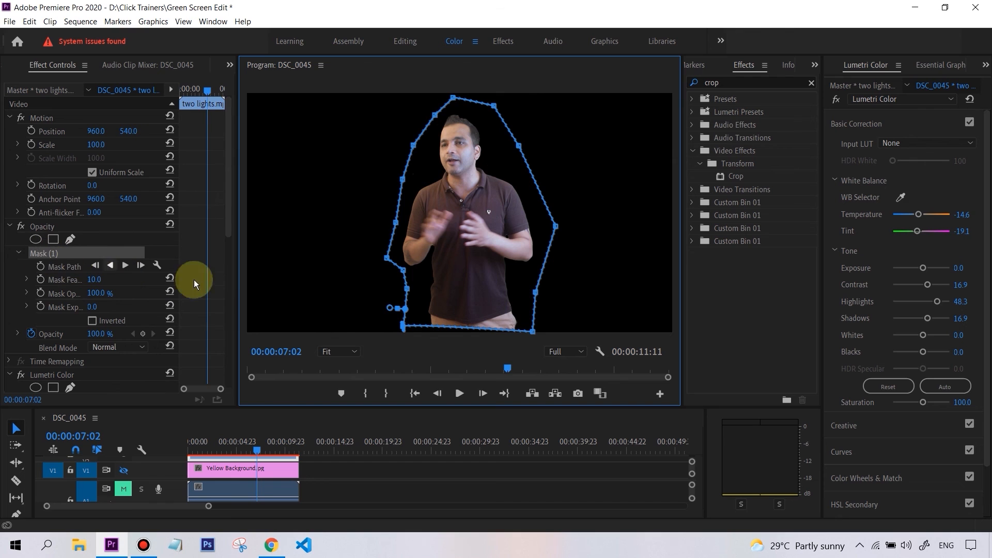
- Switch the Ultra Key effect off and back on to compare the masked clip with and without keying
drag(228, 231, 234, 362)
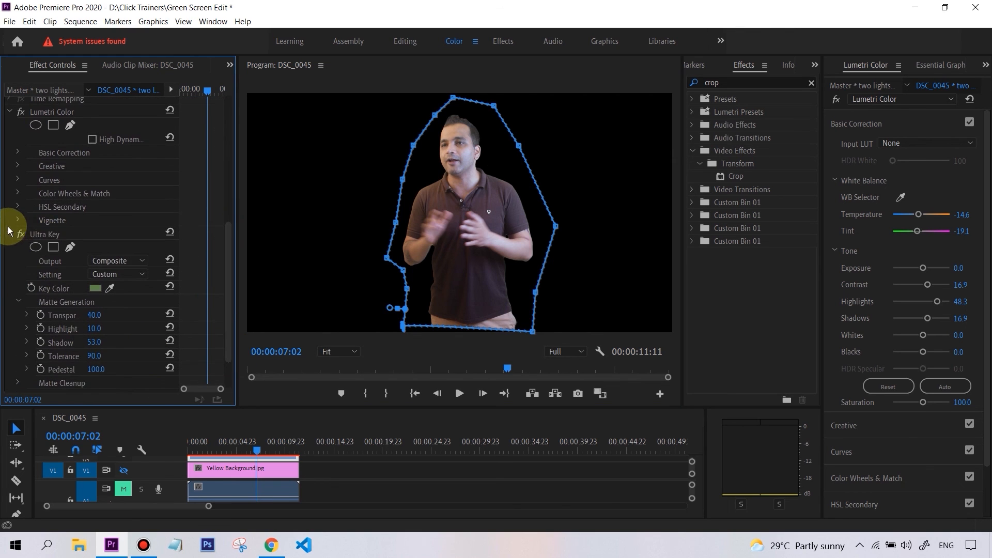
click(22, 240)
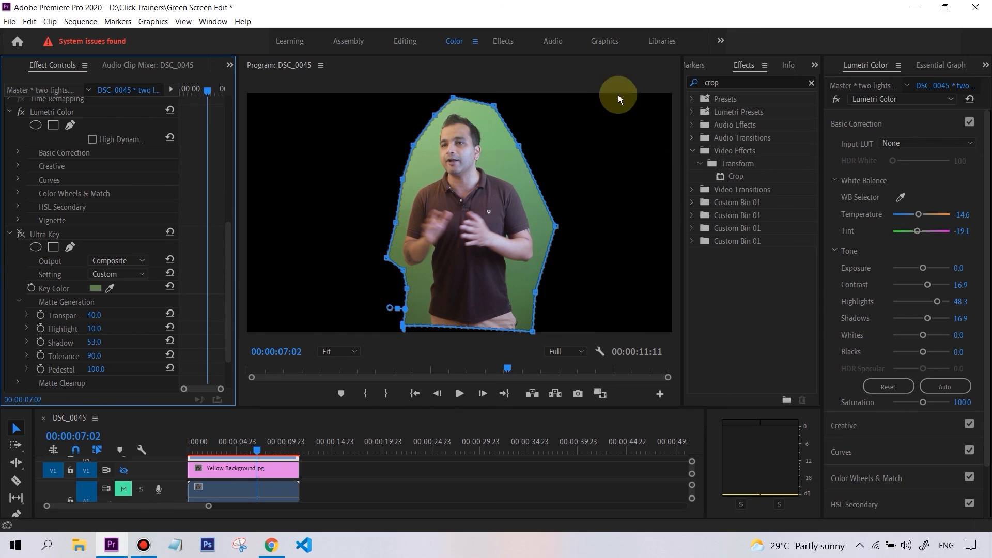
click(19, 235)
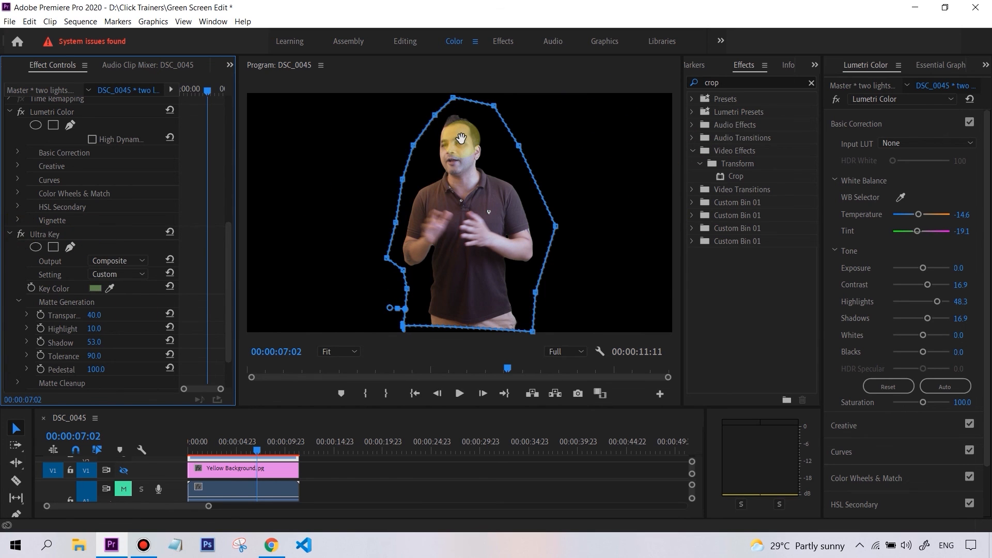
- At 00:00:08:13, move the mask points beside the presenter's left-hand shoulder and upper arm slightly outward
click(269, 453)
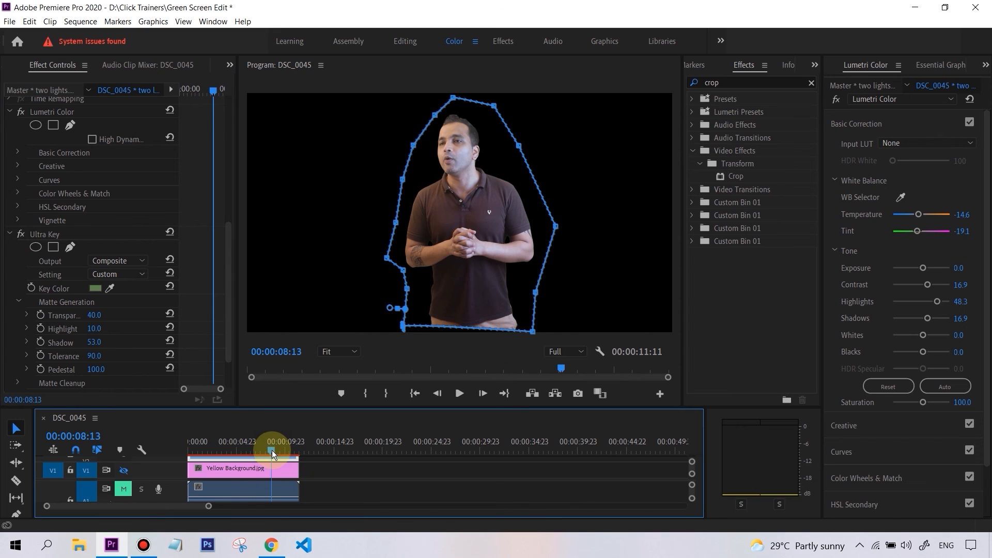
click(64, 192)
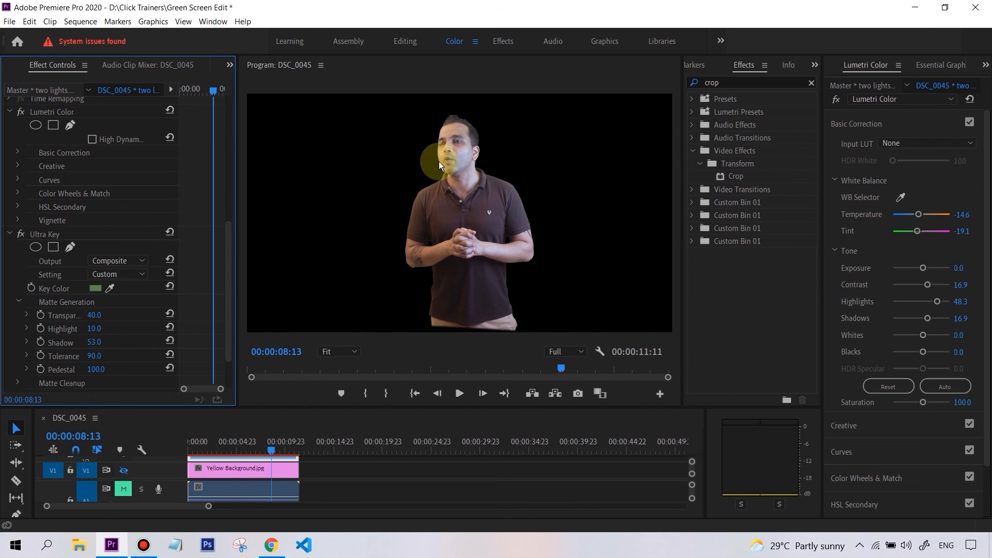
scroll(227, 228, up, 5)
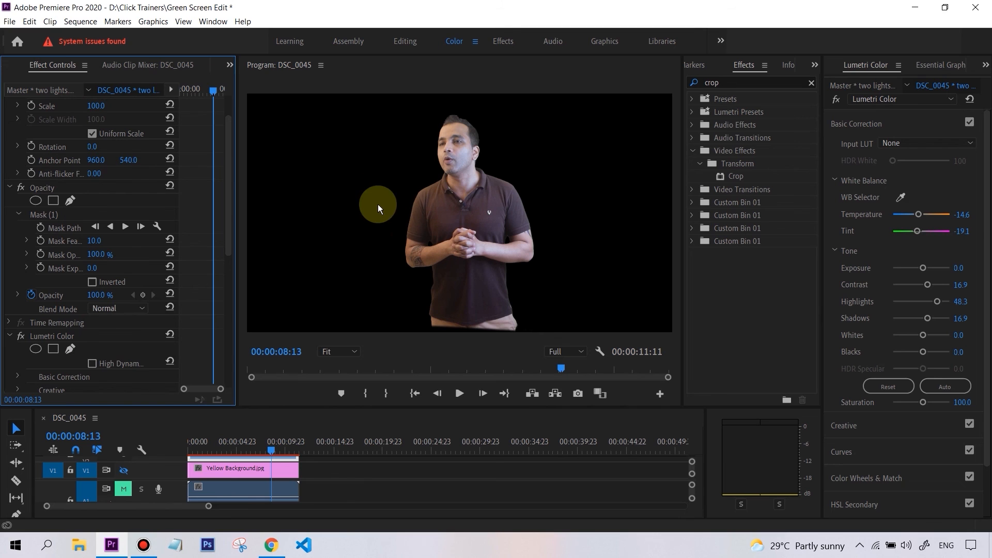
click(41, 216)
click(391, 227)
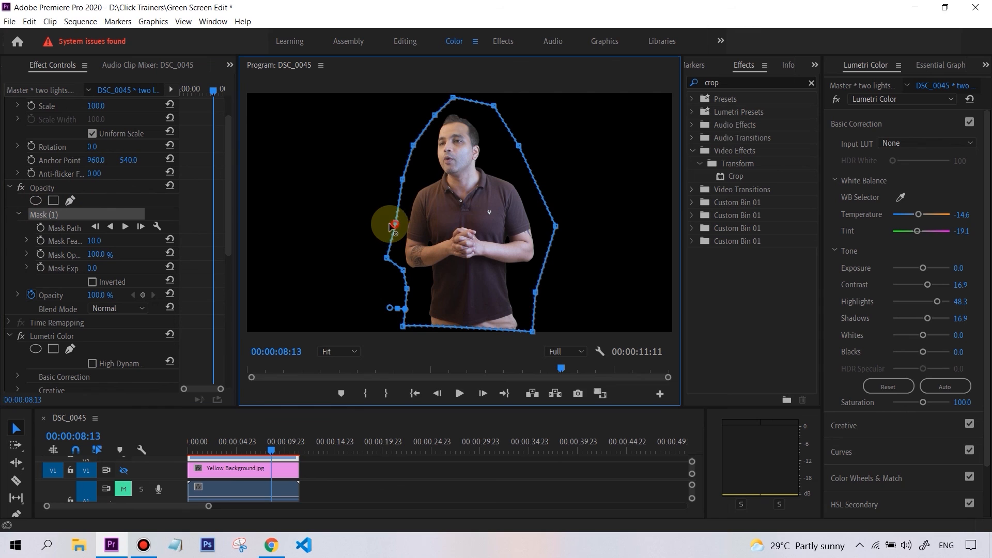
drag(390, 224, 391, 221)
drag(403, 180, 396, 175)
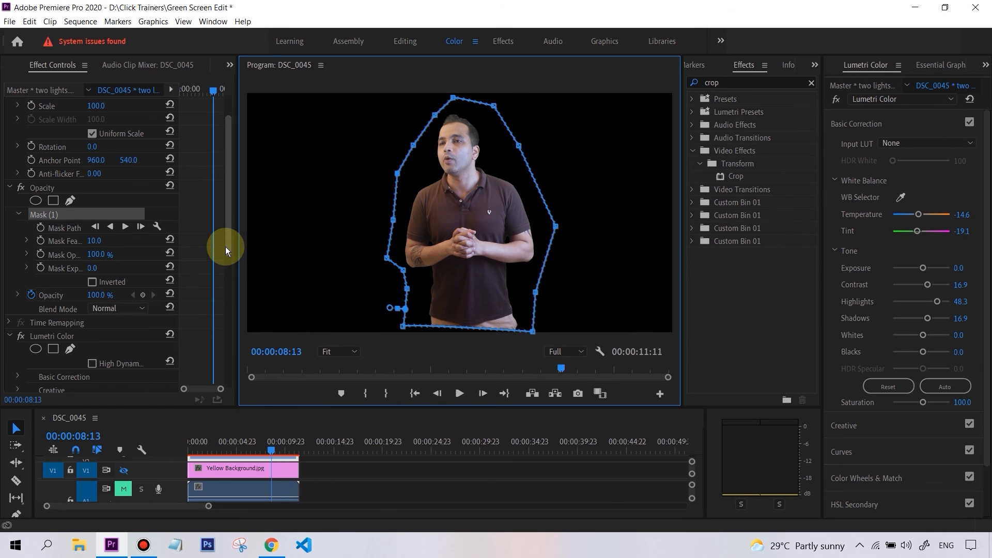
- Deselect the mask and make the V1 track with Yellow Background.jpg visible
drag(225, 246, 225, 280)
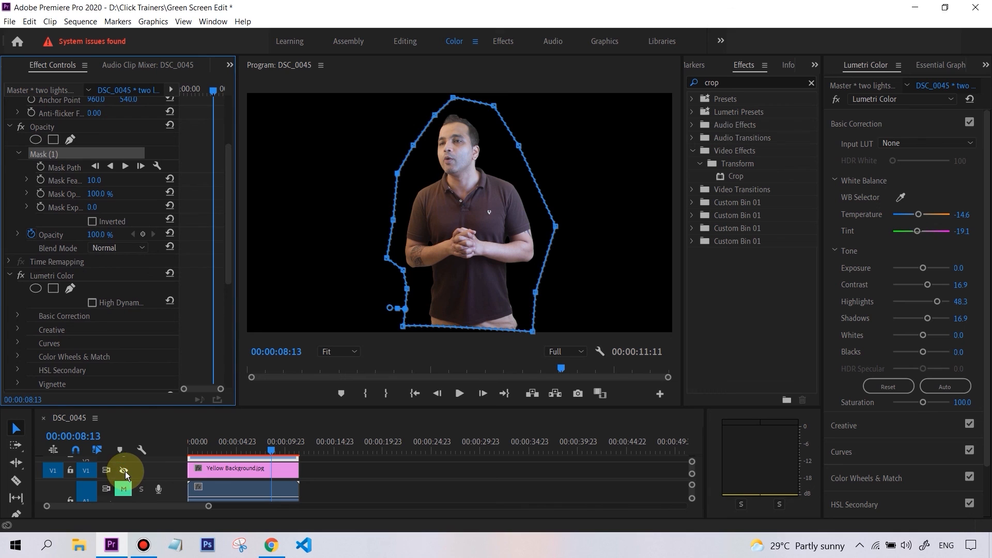
click(59, 195)
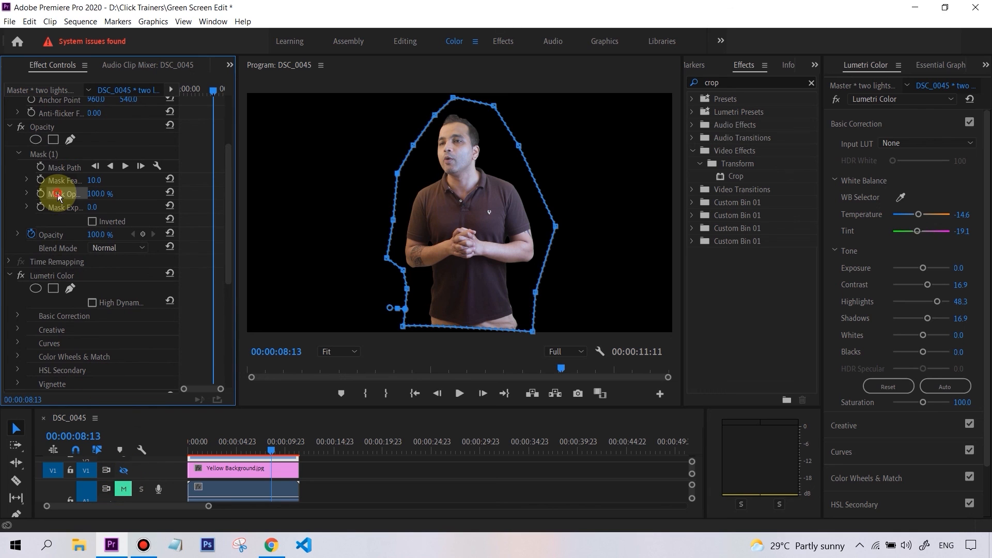
click(75, 342)
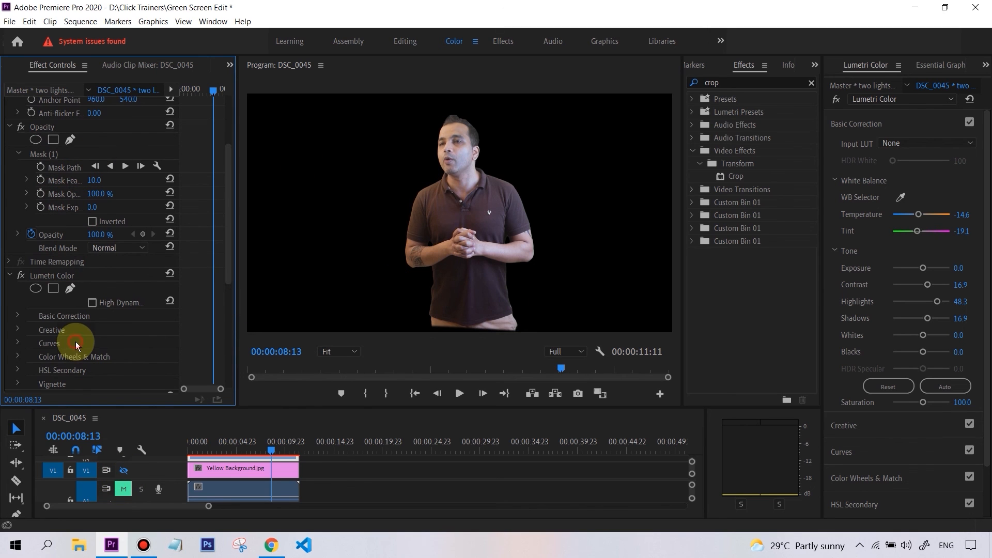
click(122, 472)
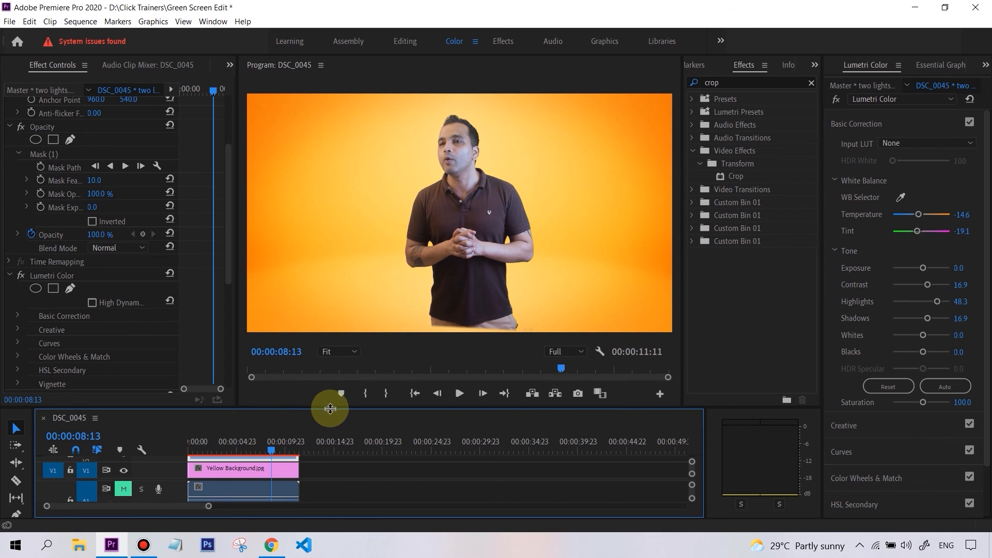
- Set the two lights.mp4 clip's Scale to 96 and its vertical Position to 599
drag(327, 408, 332, 391)
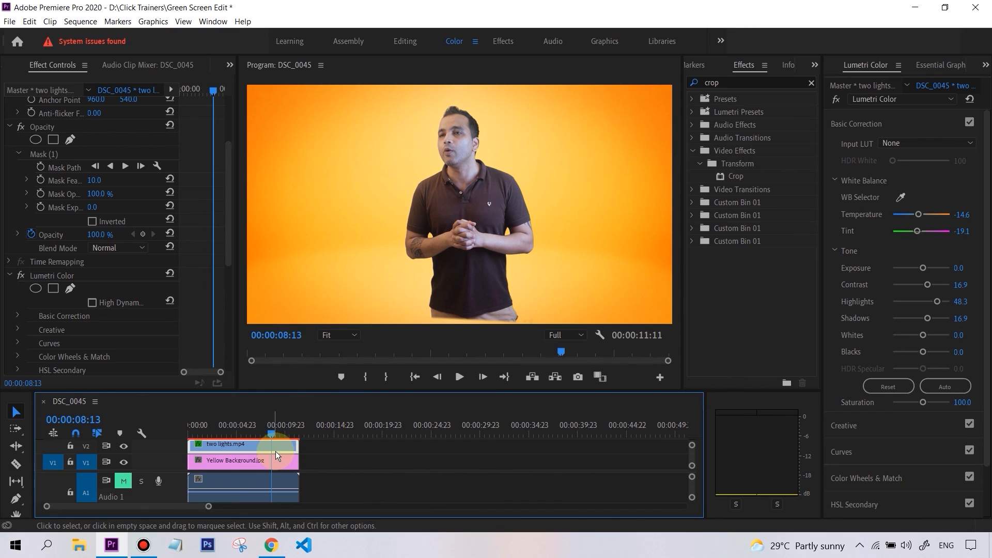
drag(228, 239, 225, 188)
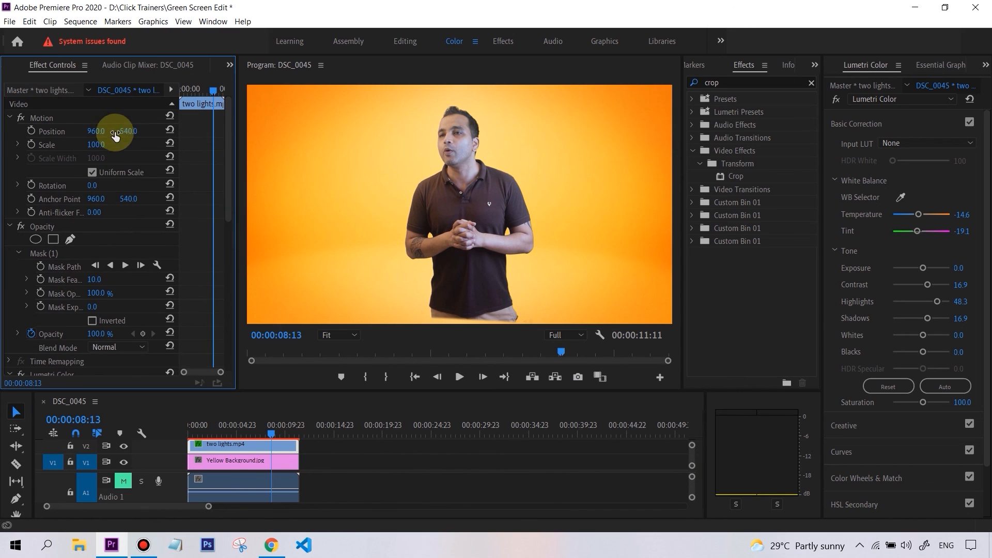
click(96, 144)
text(124)
key(Return)
drag(96, 145, 72, 144)
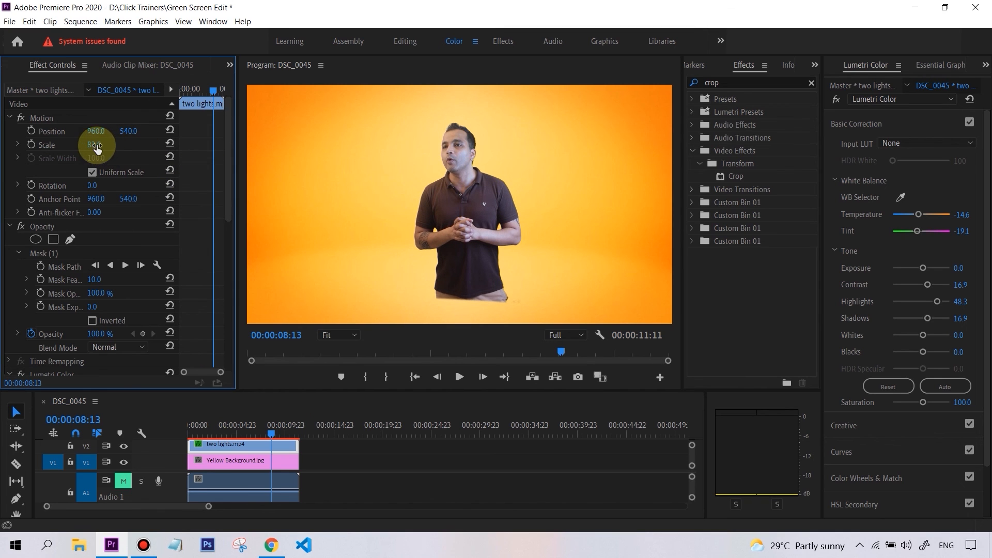
drag(94, 145, 526, 273)
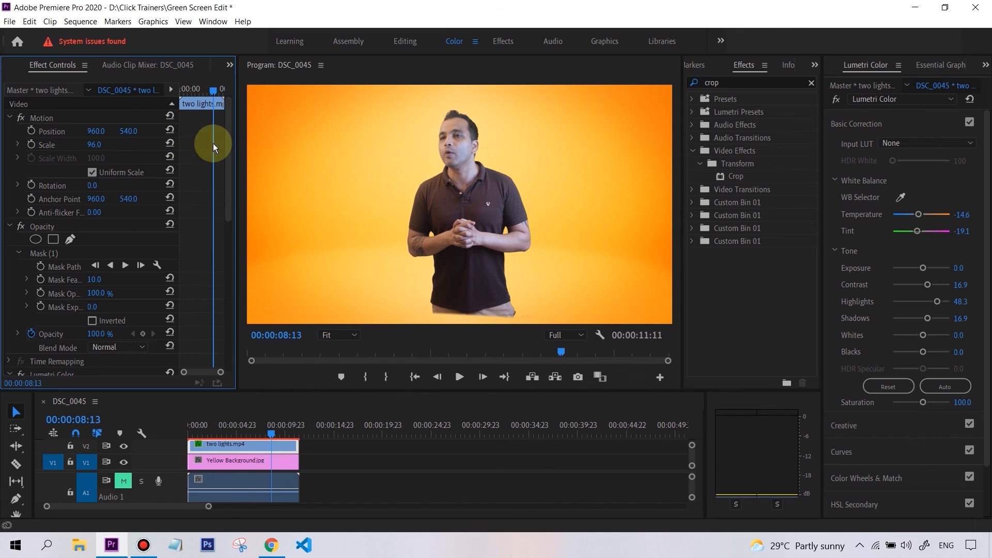
drag(128, 132, 159, 132)
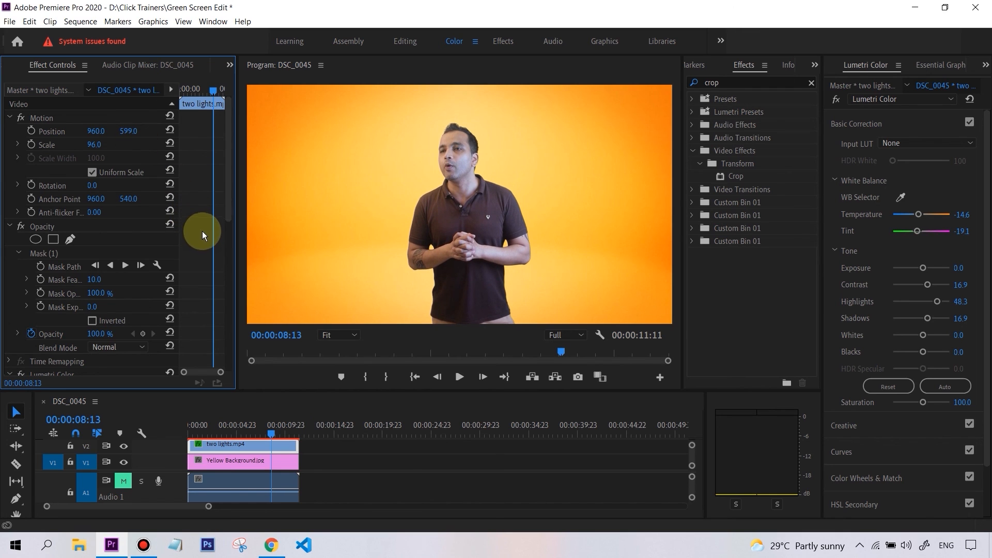
- Play the composite from the start of the sequence for about five seconds to check the key at full playback resolution
click(255, 433)
key(Home)
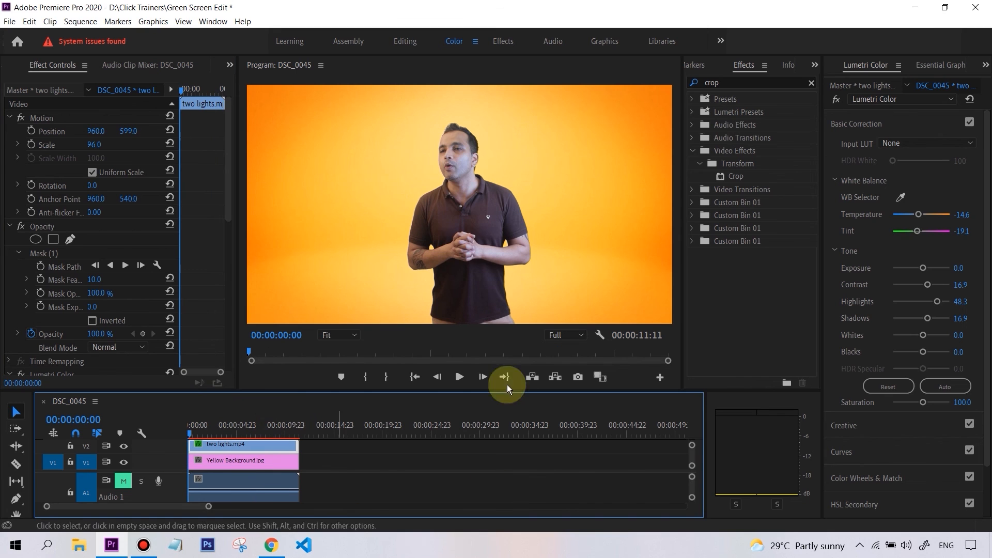
click(459, 376)
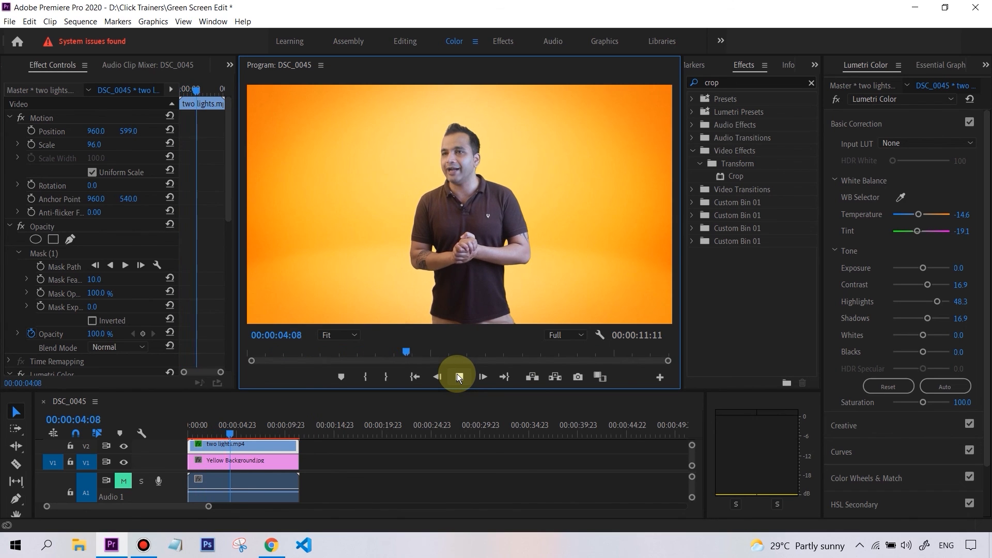
click(459, 377)
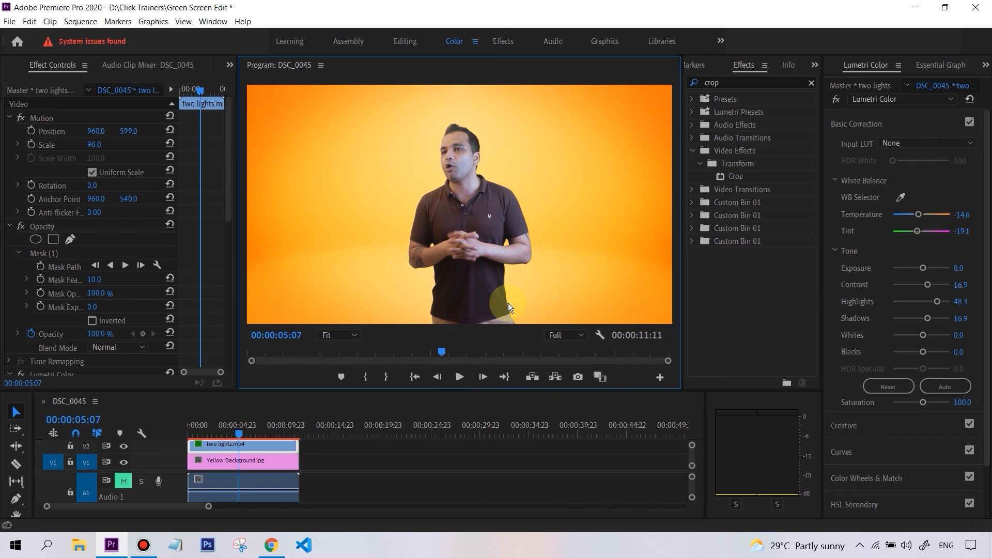
- Set the program playback resolution to 1/4 and play the composite from about two seconds in
click(569, 337)
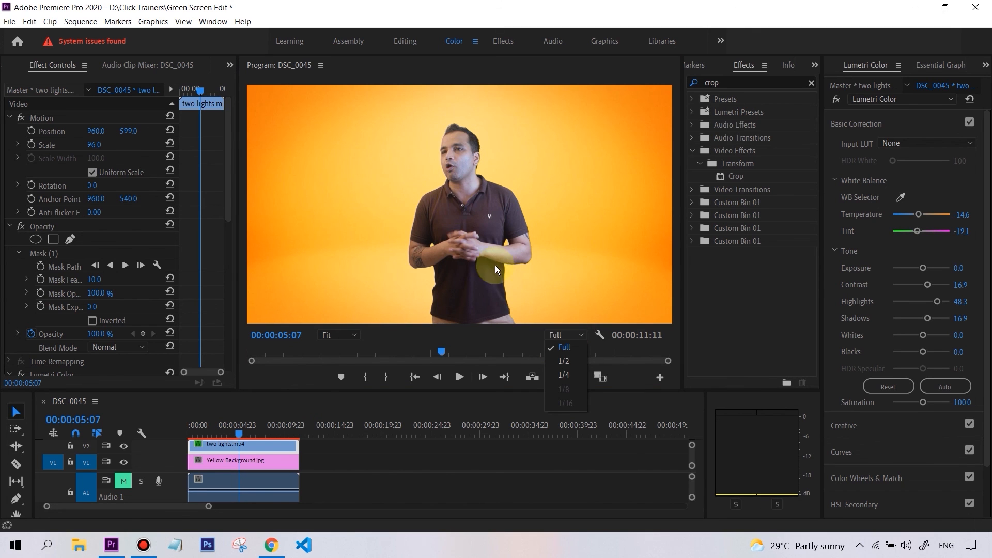
click(563, 377)
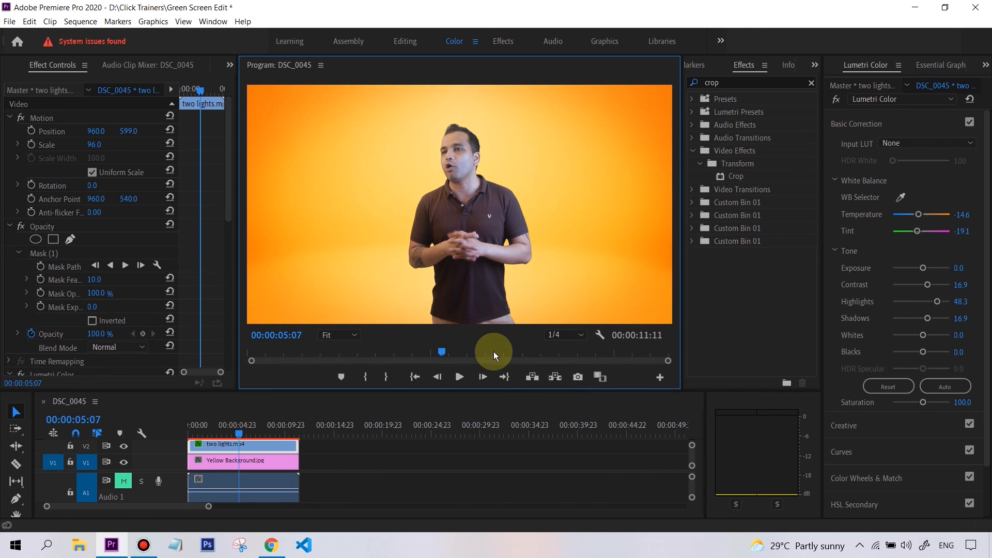
drag(238, 436, 212, 442)
click(460, 378)
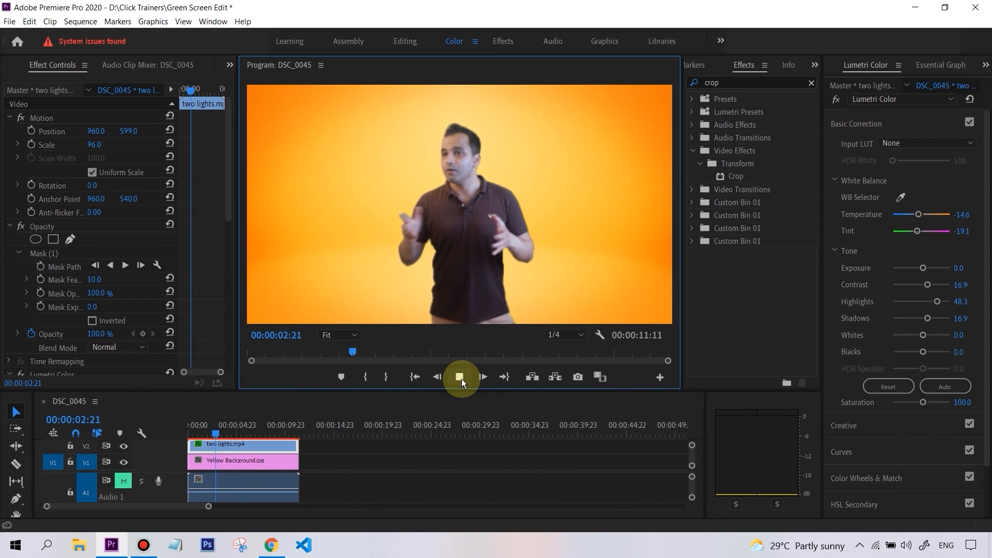
click(465, 378)
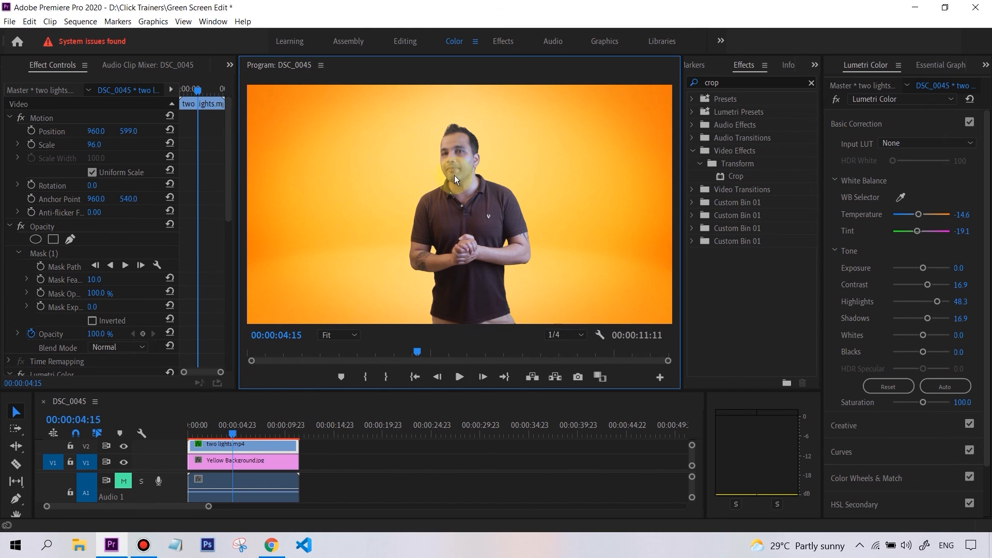
click(459, 376)
- Return the playback resolution to Full and replay the composite from about four seconds to 00:00:06:15
click(580, 335)
click(572, 345)
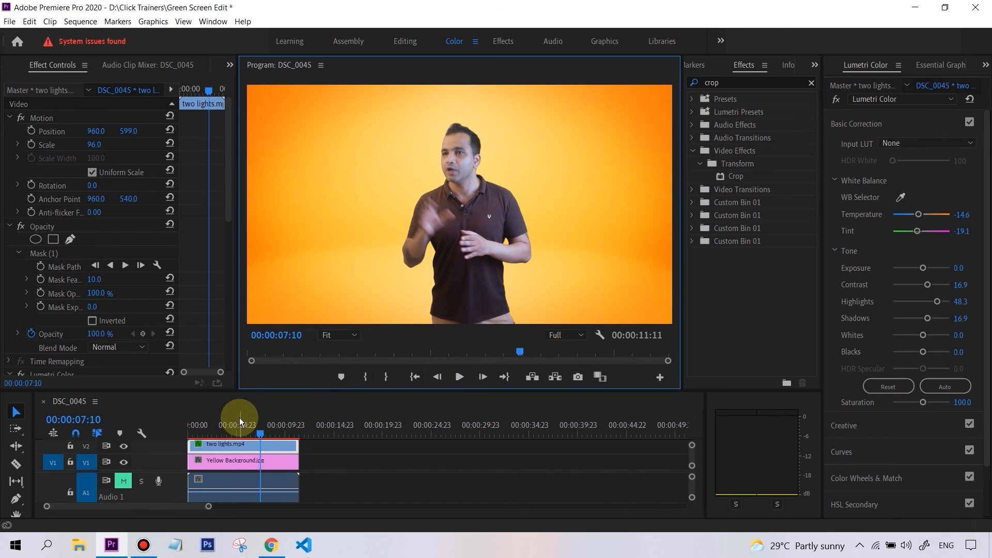
click(232, 426)
click(459, 377)
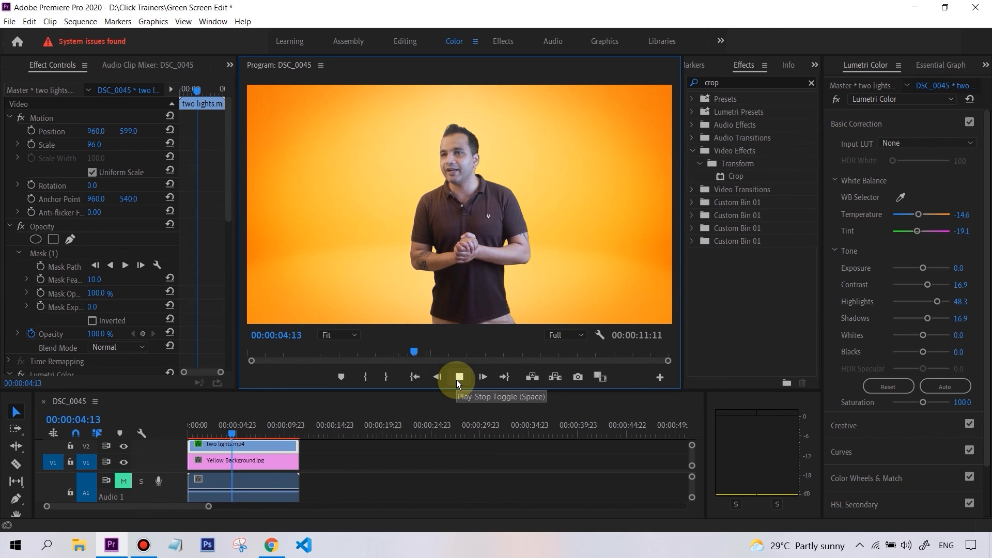
click(460, 378)
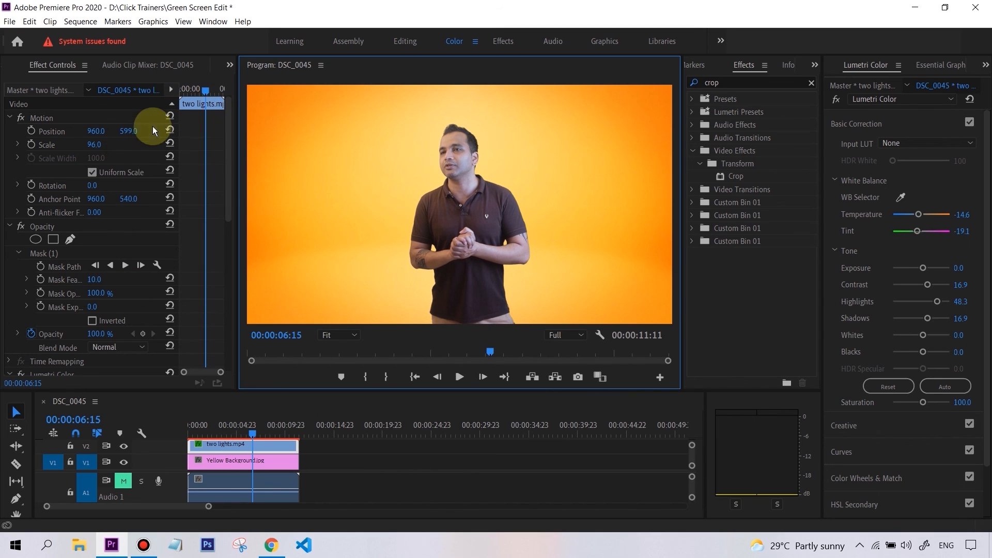
- Set the two lights.mp4 clip's Position to 740, 626, shifting the presenter left and slightly down over the yellow background
drag(128, 131, 34, 131)
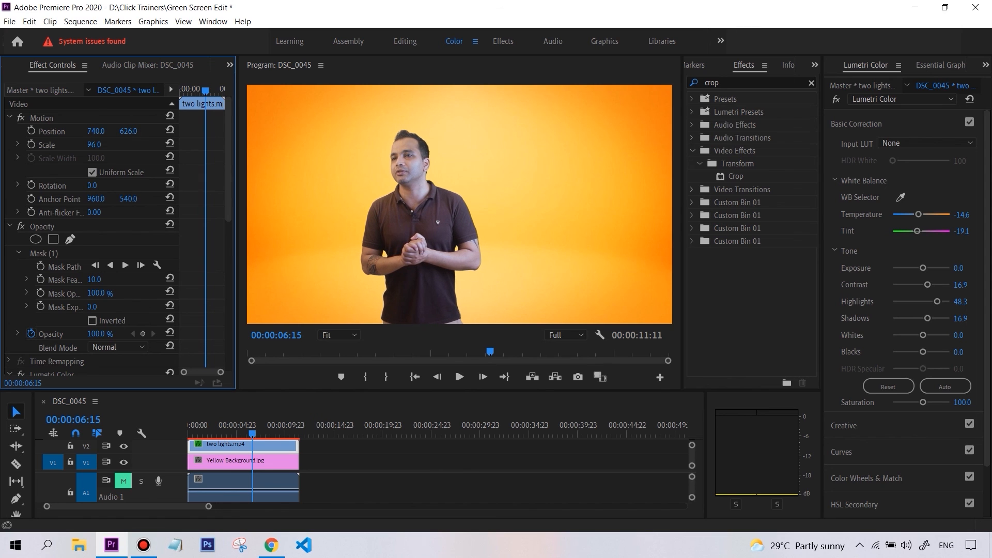